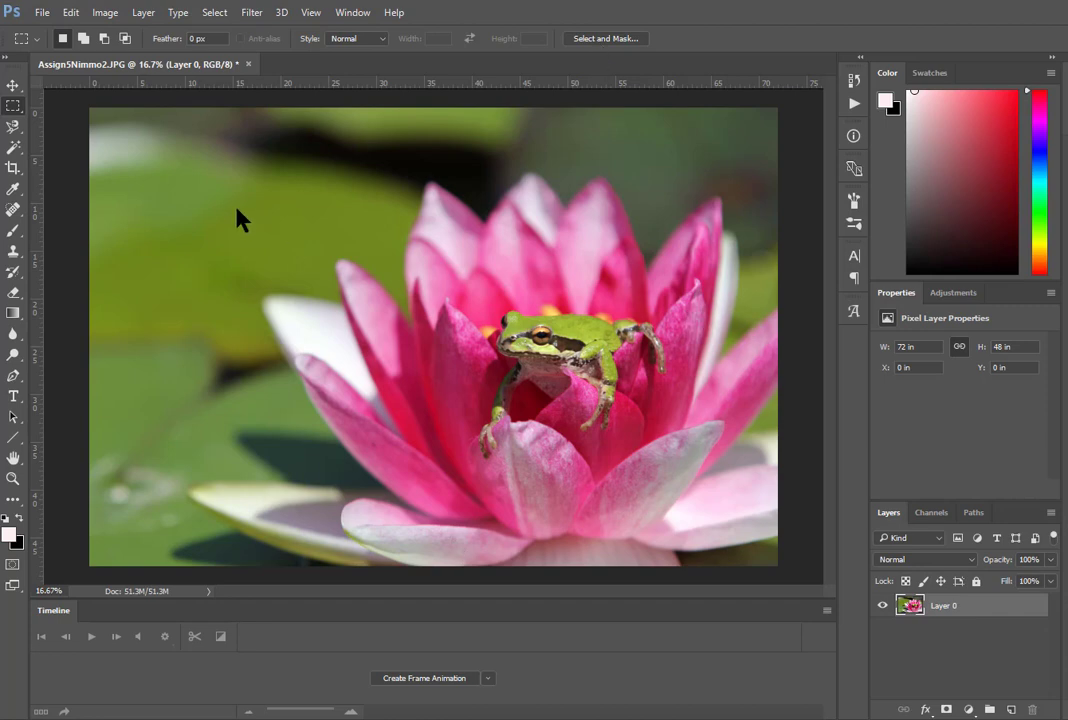
Darken the photo's midtones slightly with a Levels adjustment, compare before and after in the preview, and apply it
click(105, 13)
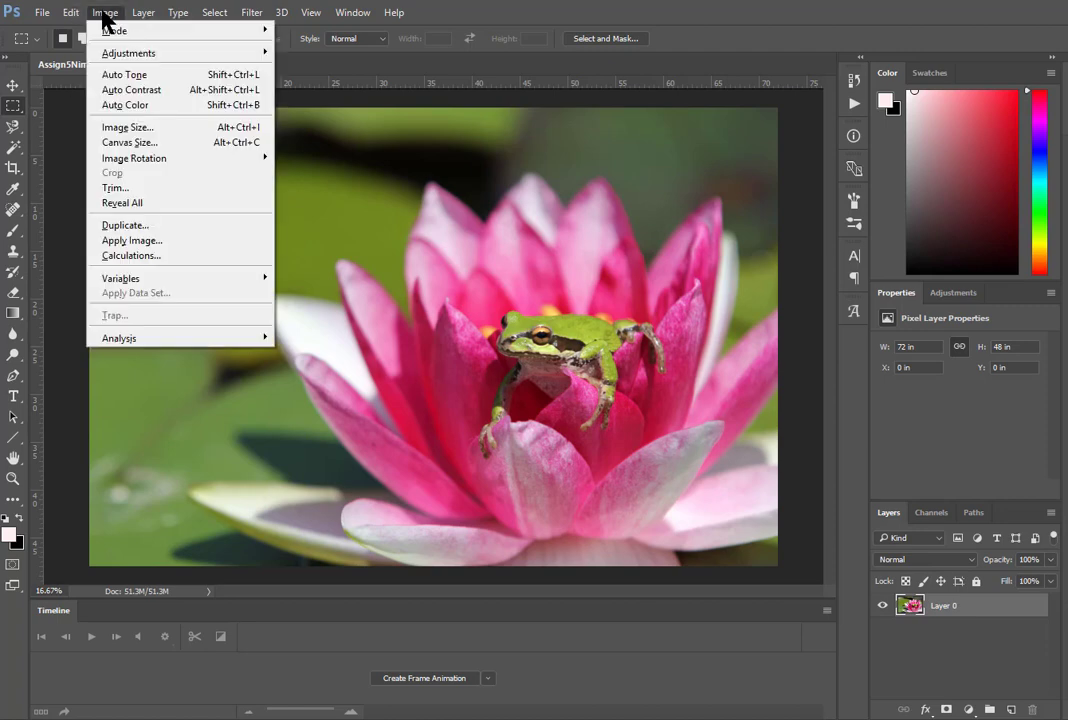
mouse_move(91, 55)
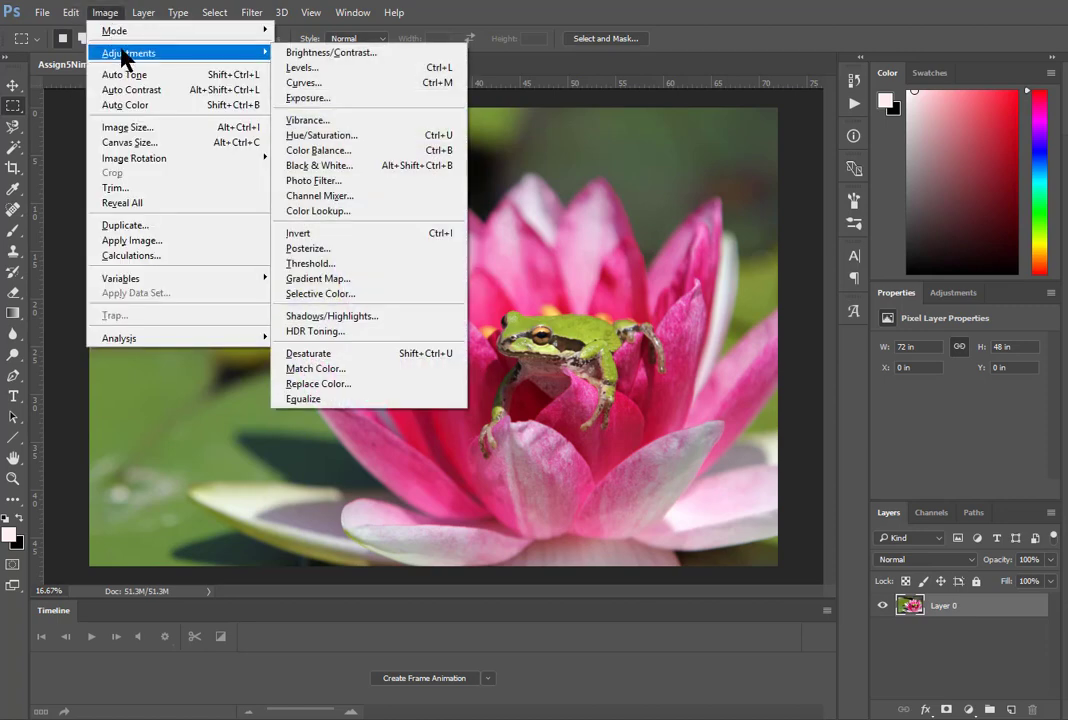
click(336, 72)
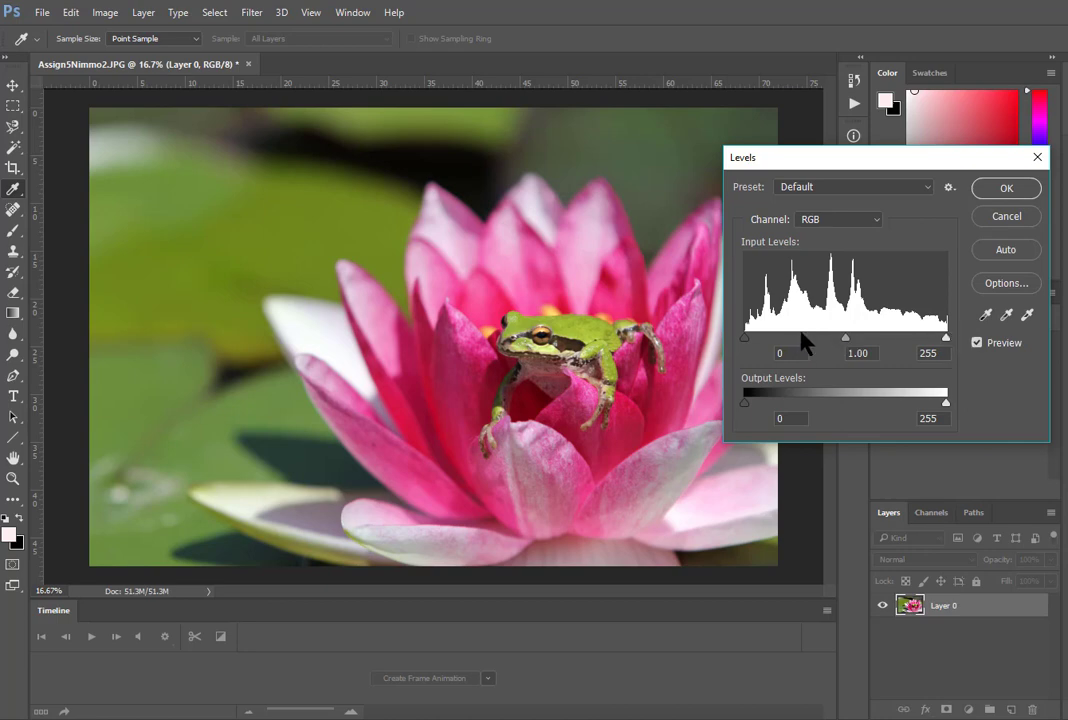
drag(844, 340, 852, 336)
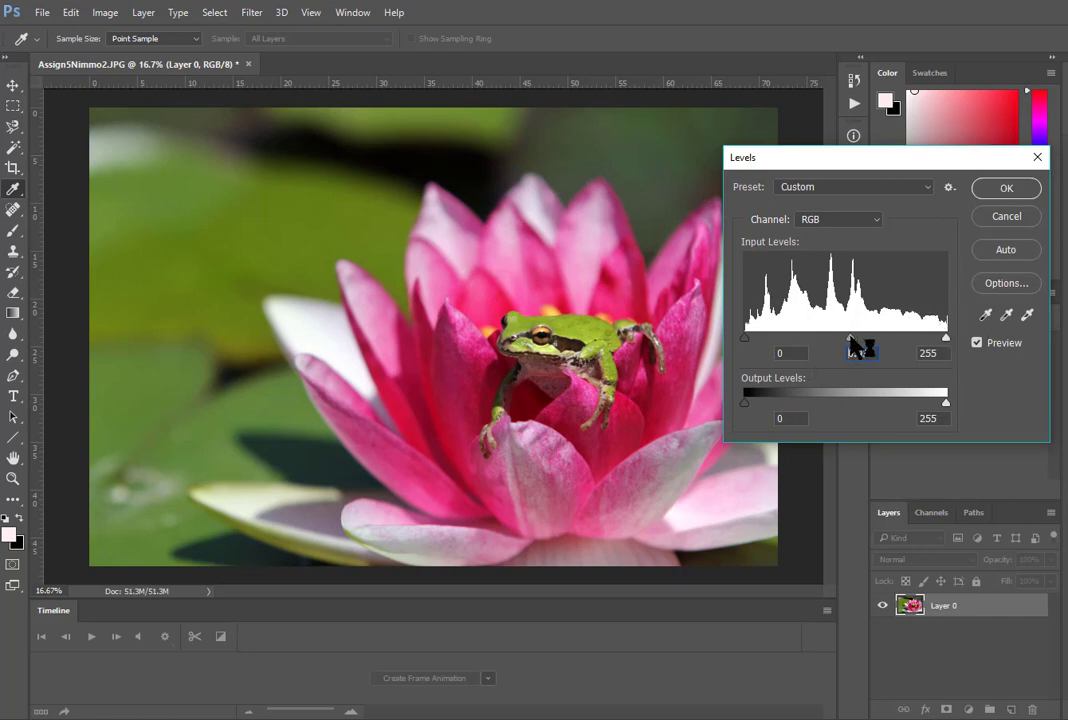
drag(854, 338, 852, 338)
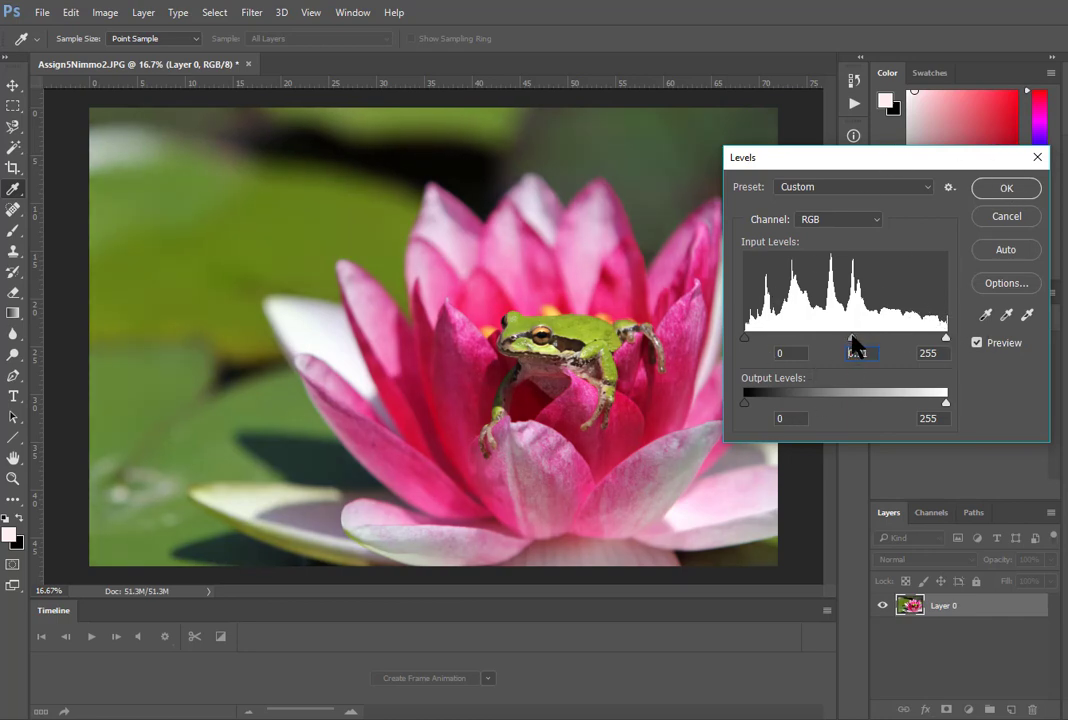
click(977, 343)
click(978, 344)
click(978, 344)
click(978, 344)
click(1008, 192)
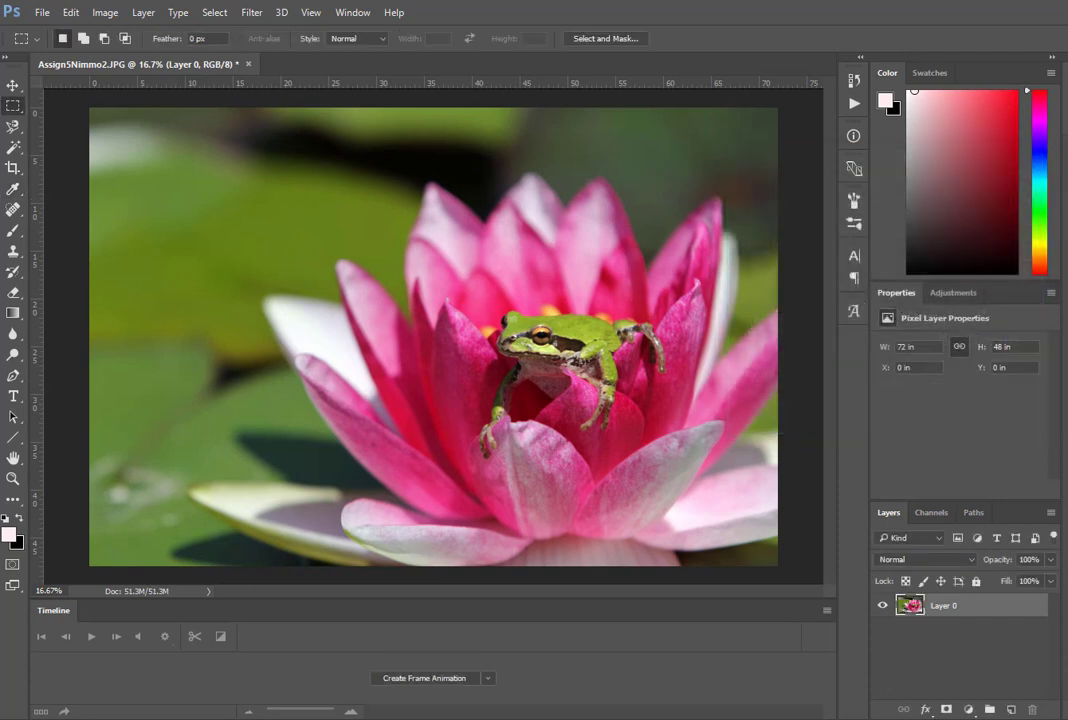
Add a Black & White adjustment layer above the flower photo layer
click(968, 709)
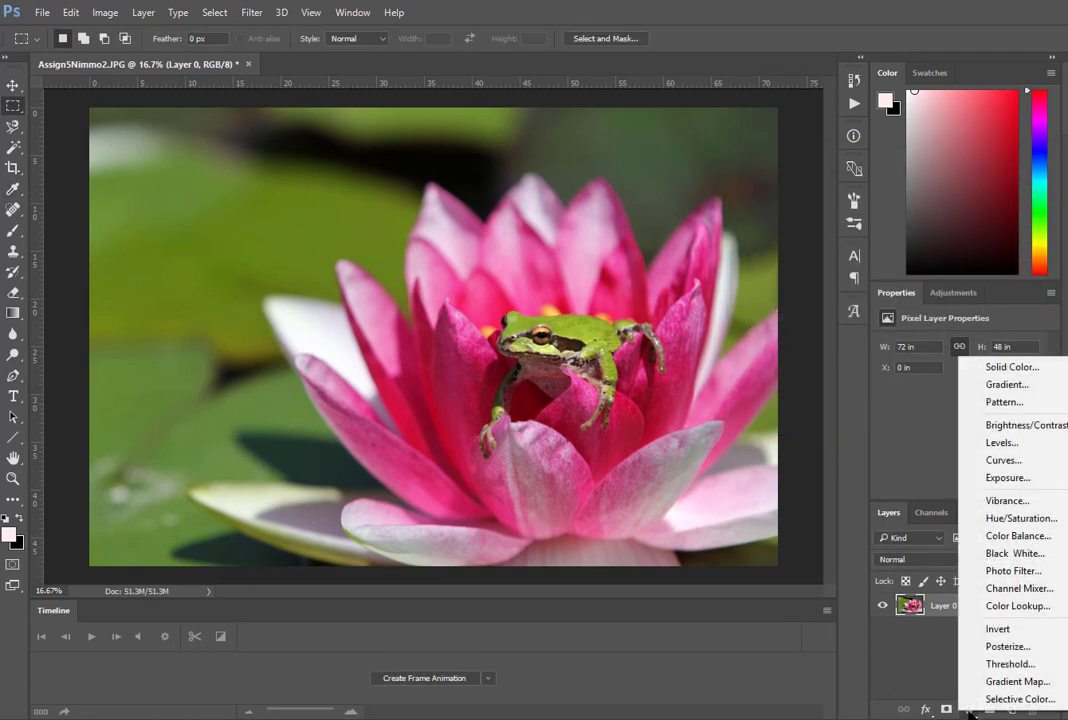
click(914, 663)
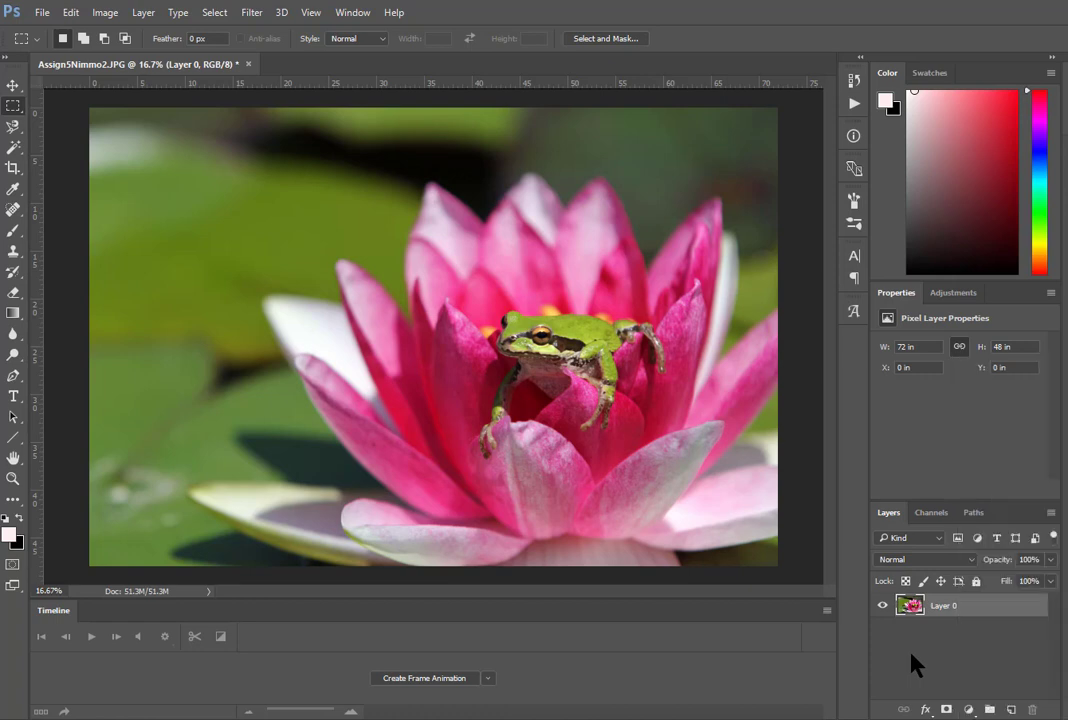
click(969, 710)
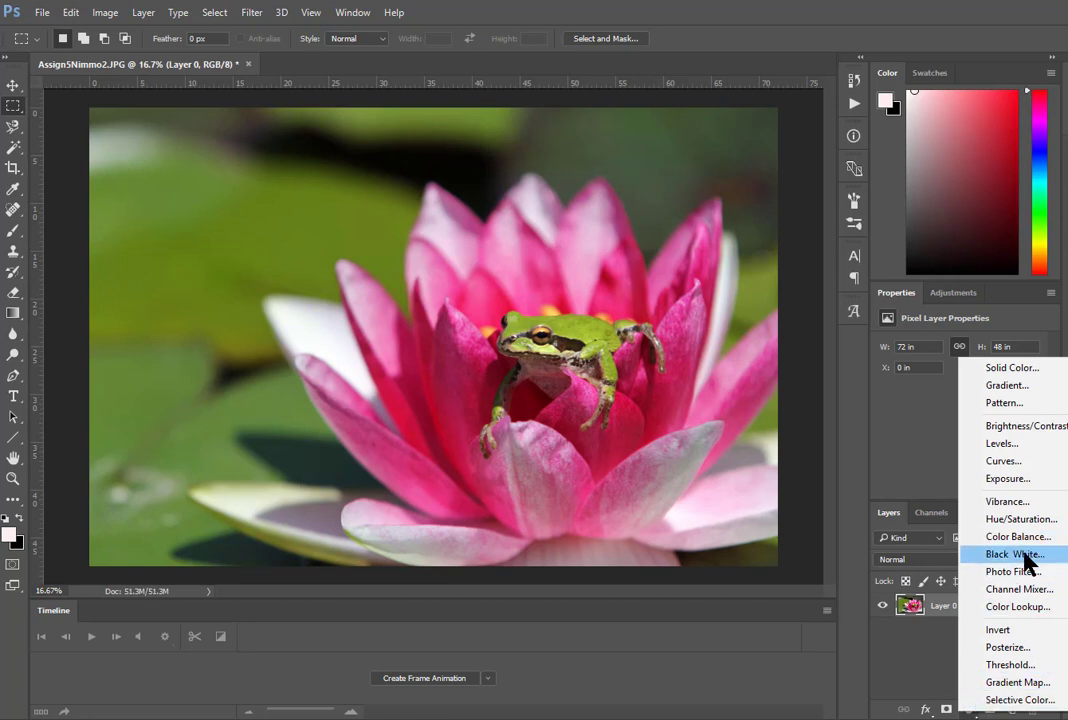
click(1025, 557)
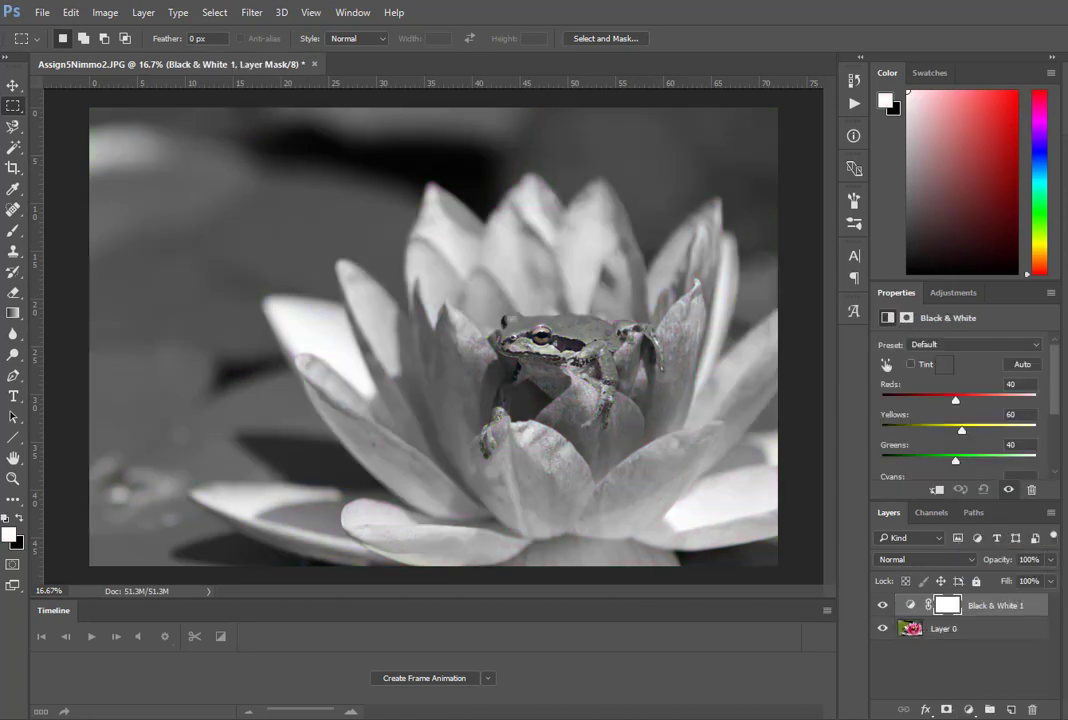
Paint black on the Black & White layer's mask over the frog's head and body with a 202 px soft round brush
click(936, 605)
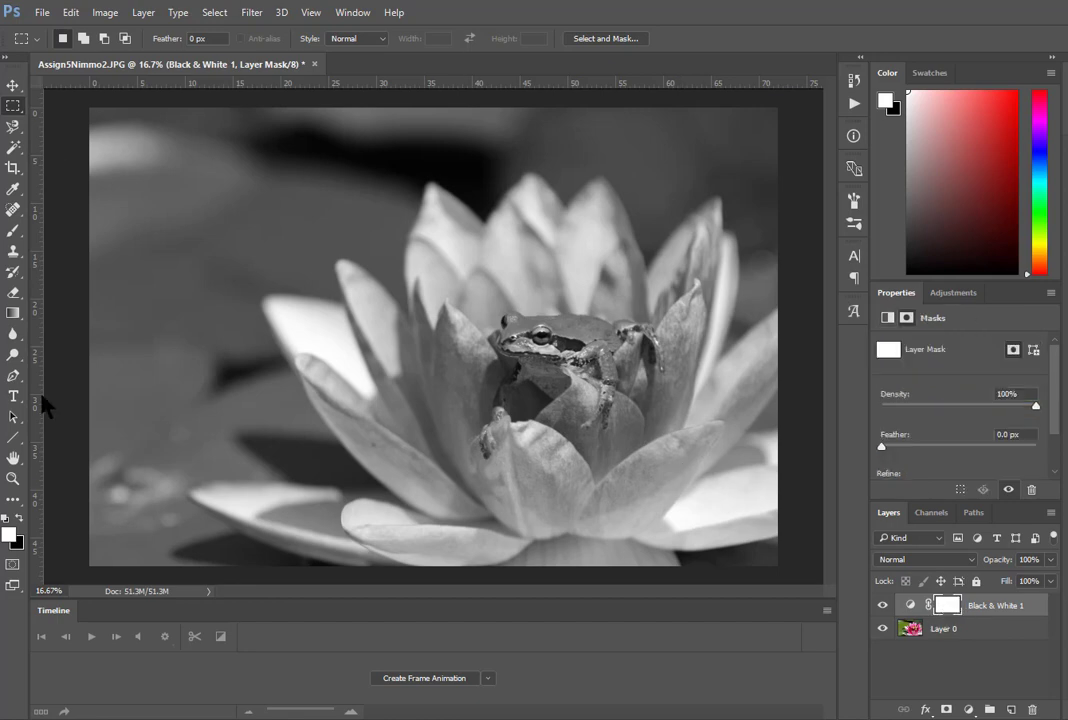
click(17, 516)
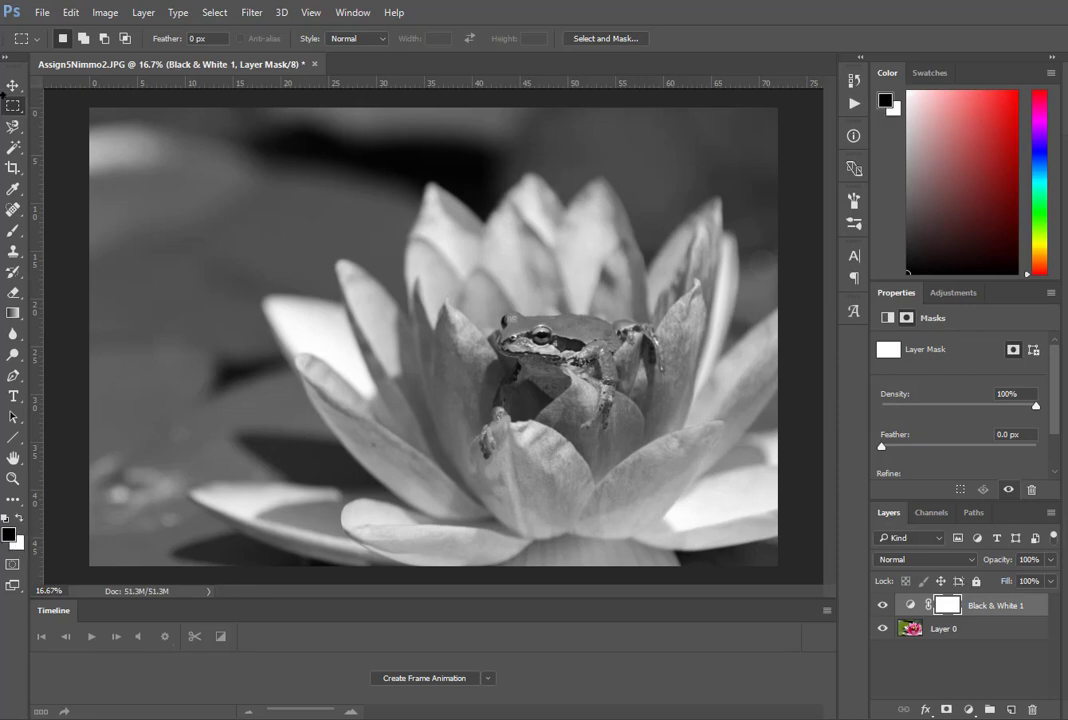
click(19, 517)
click(19, 517)
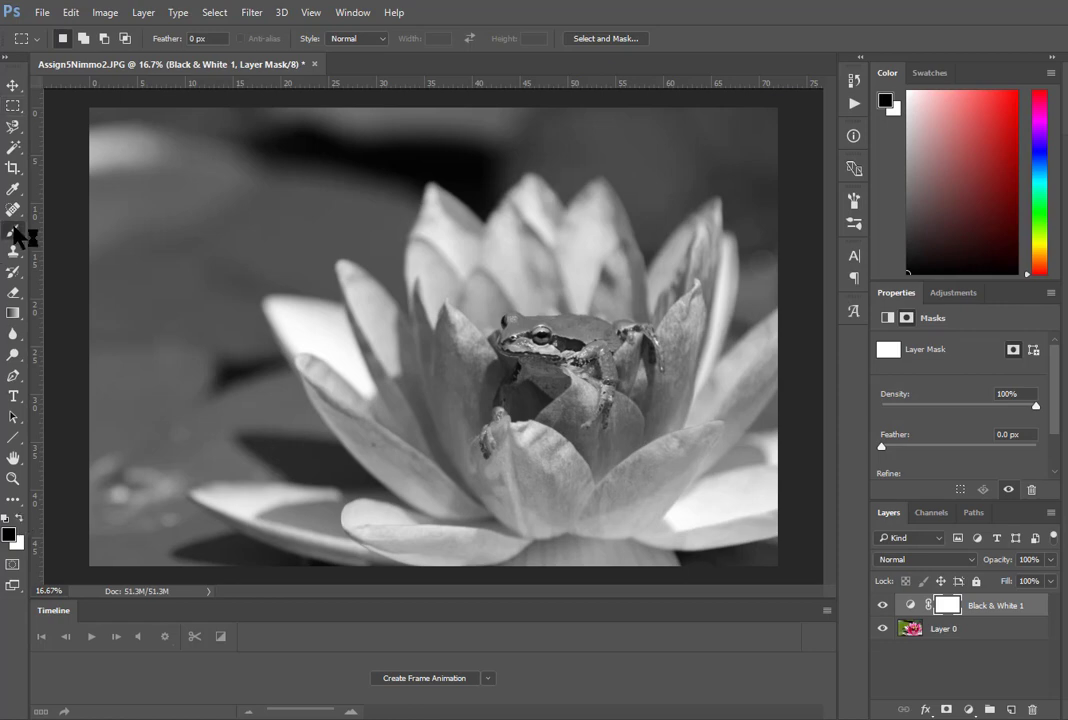
click(13, 231)
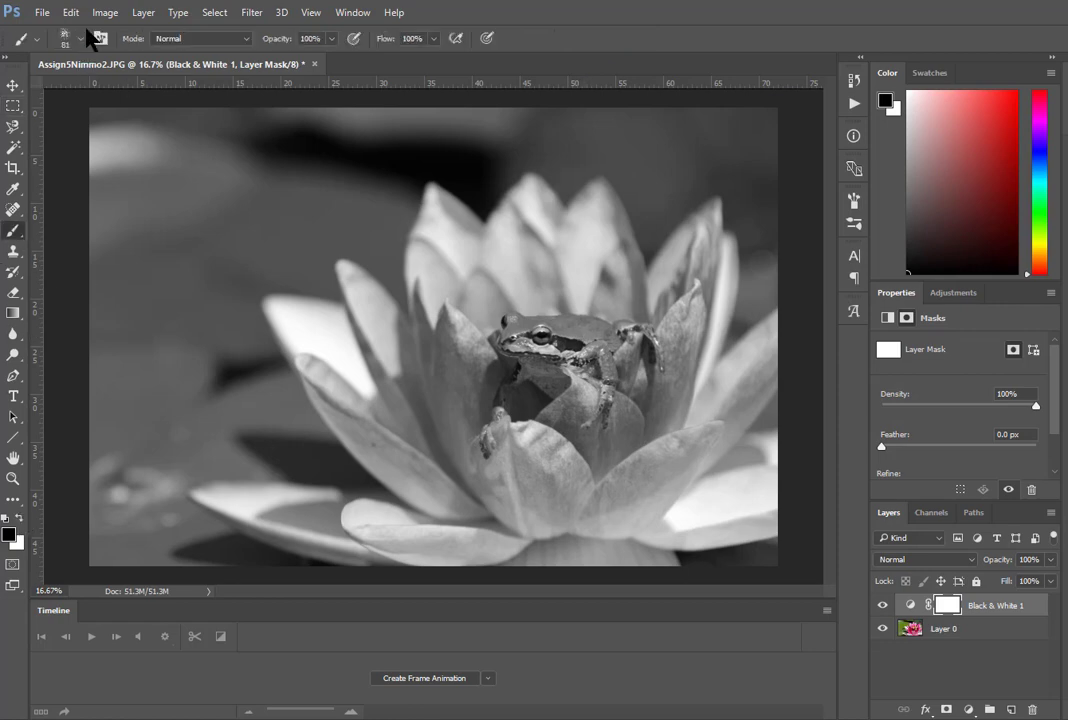
click(80, 39)
scroll(56, 190, up, 10)
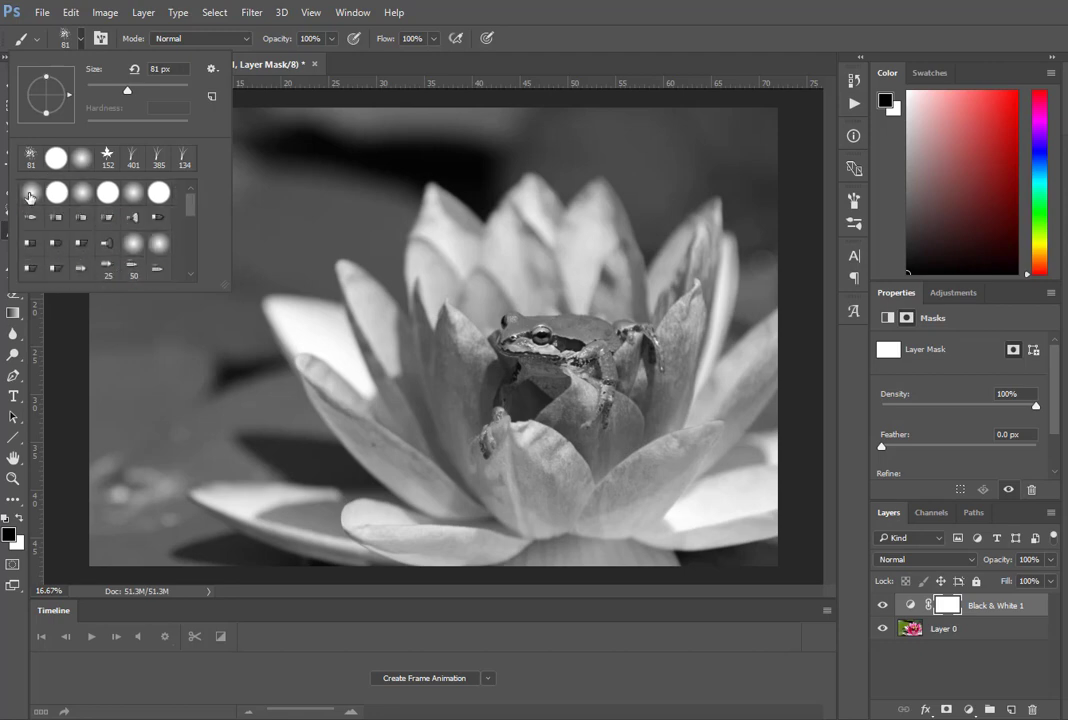
click(82, 192)
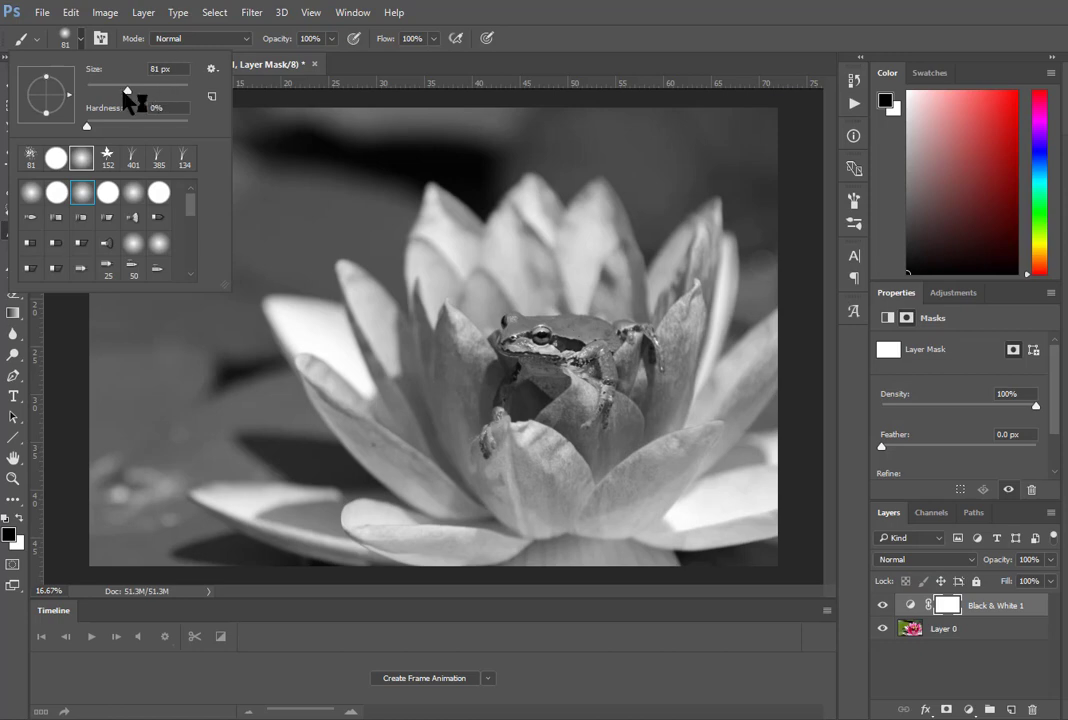
drag(127, 90, 146, 90)
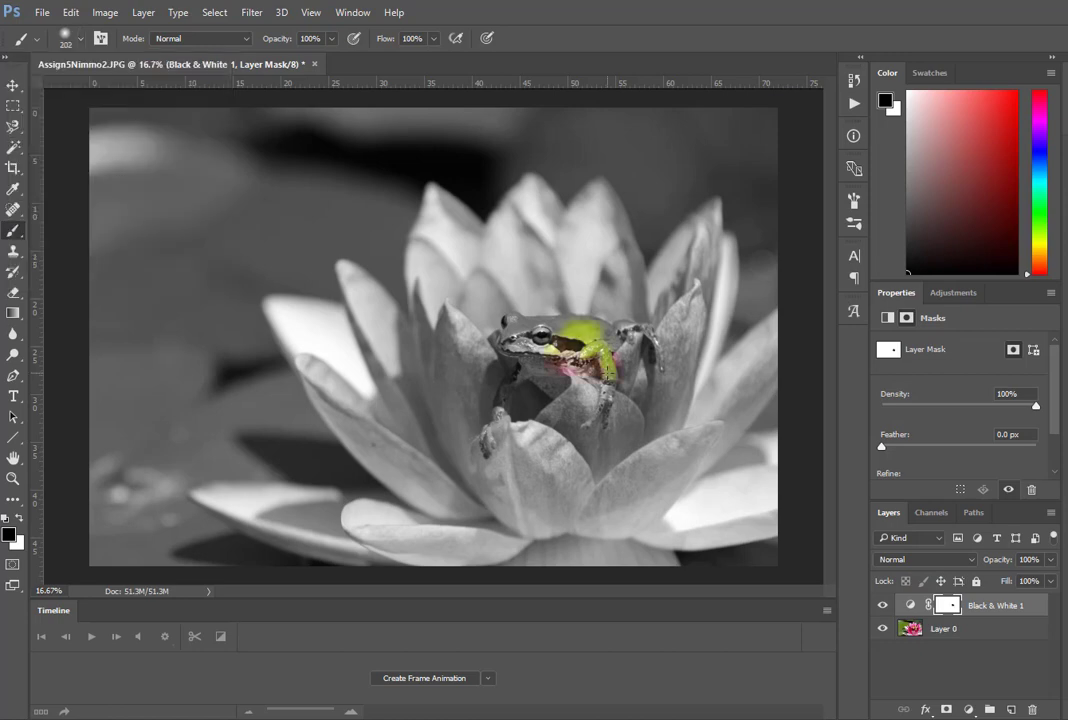
drag(520, 322, 567, 325)
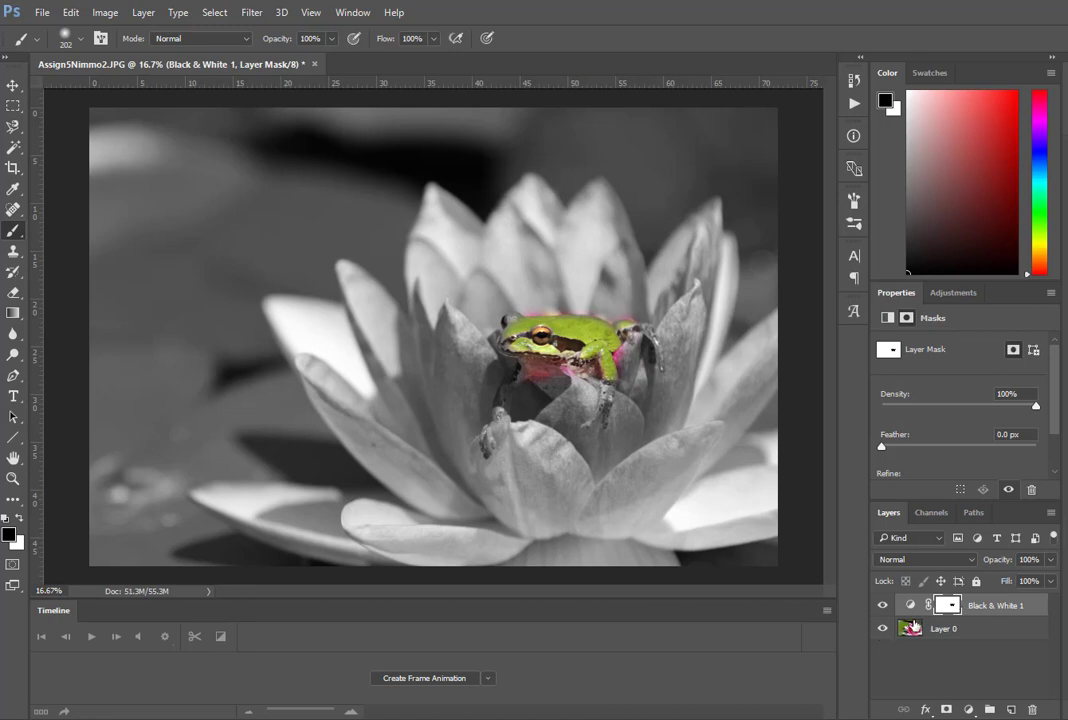
Paint the mask black over the frog's legs, feet and head edge with a 100 px hard round brush, comparing with the adjustment hidden
click(80, 39)
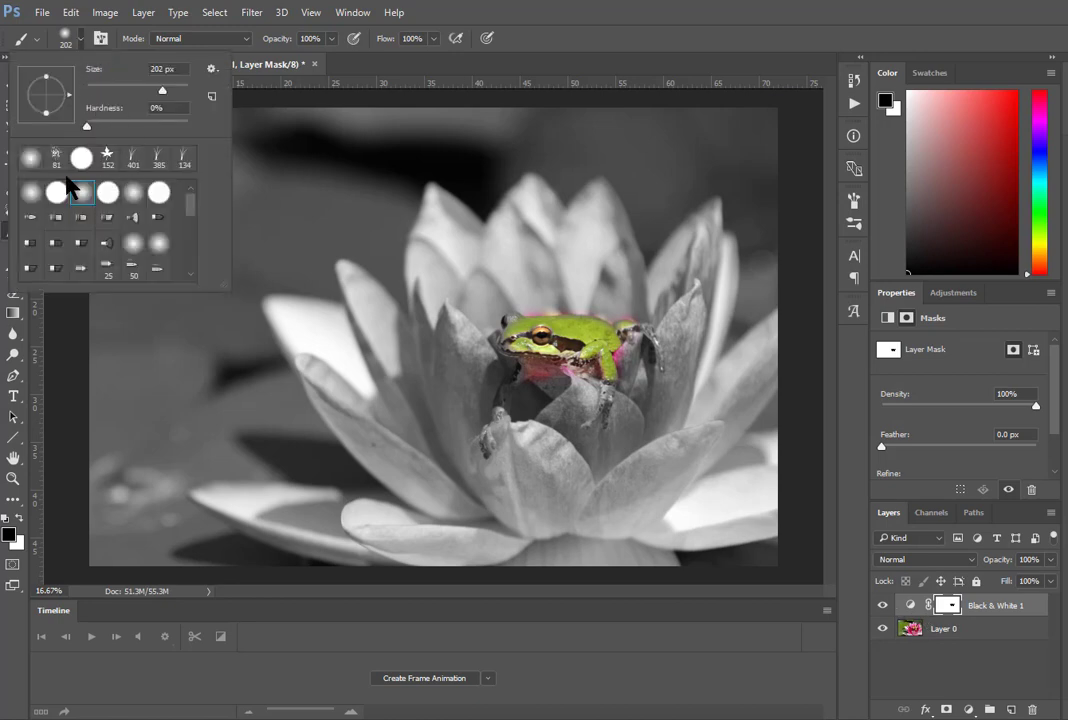
click(55, 198)
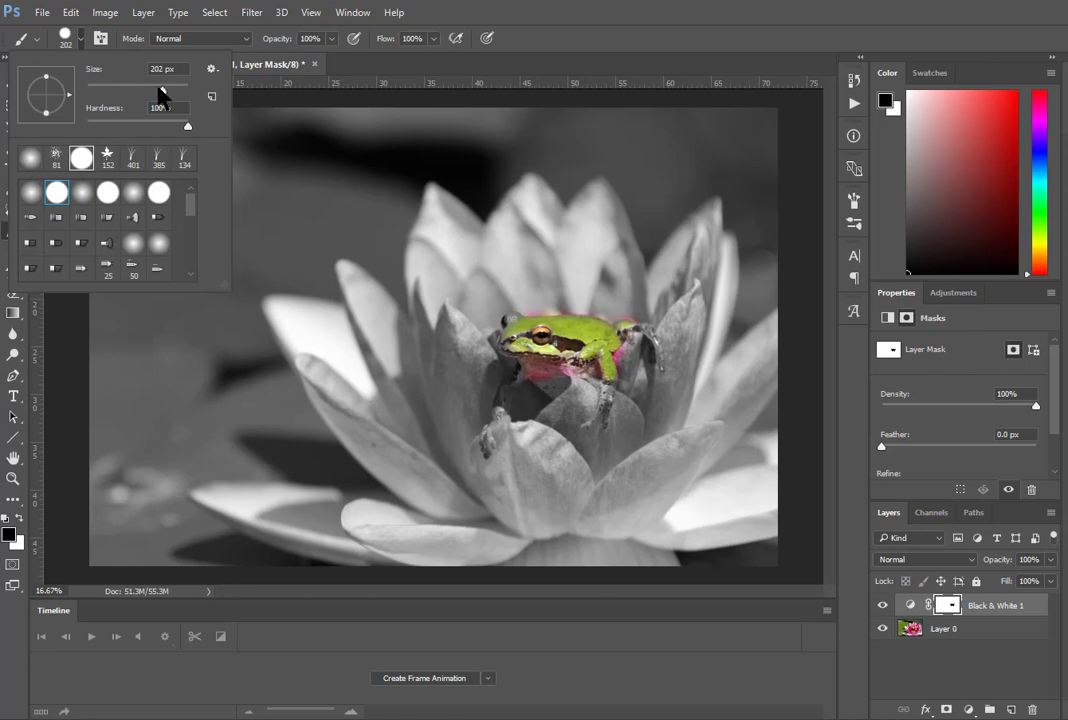
drag(162, 92, 137, 91)
drag(525, 360, 497, 415)
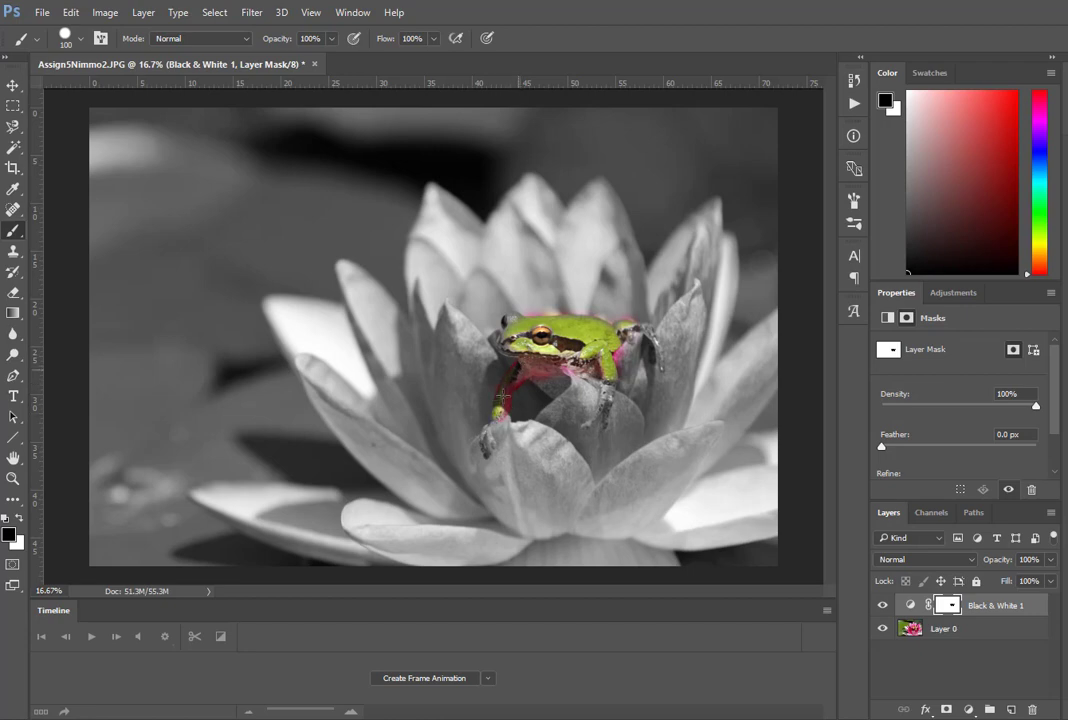
click(882, 605)
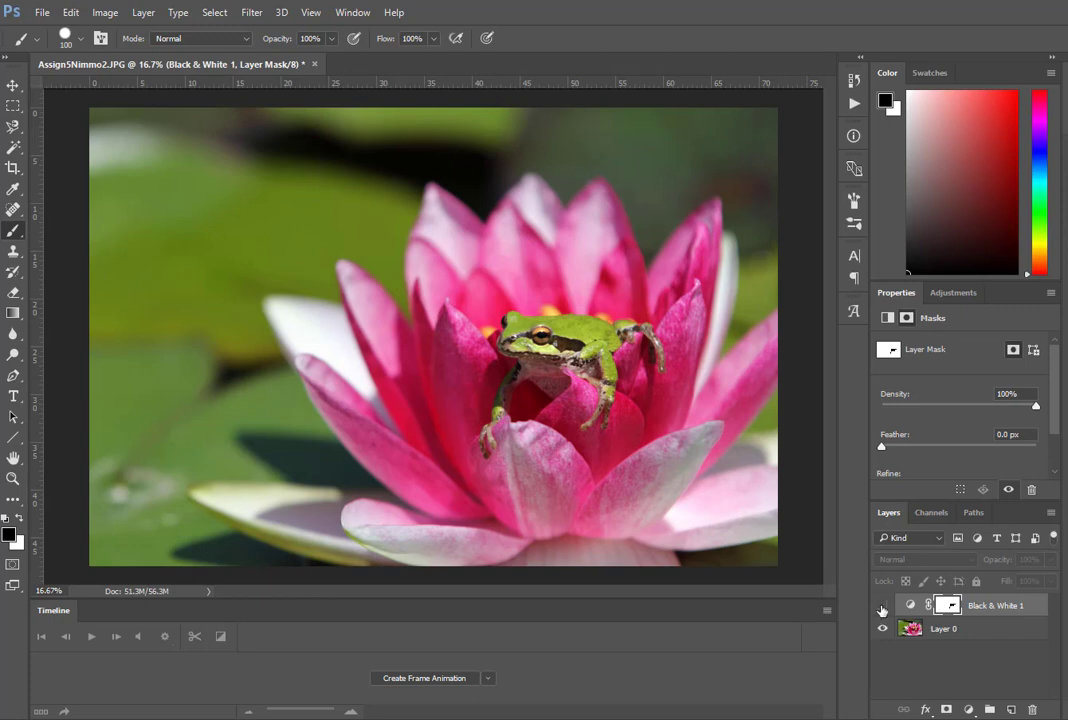
click(882, 607)
click(882, 607)
click(882, 608)
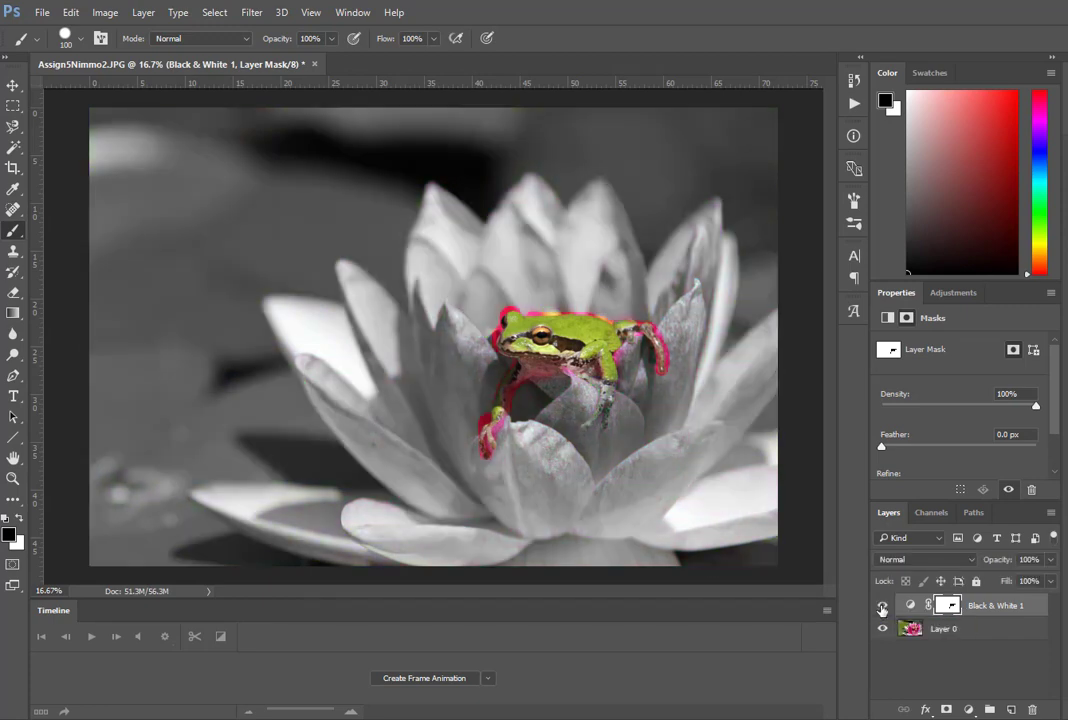
drag(598, 410, 607, 385)
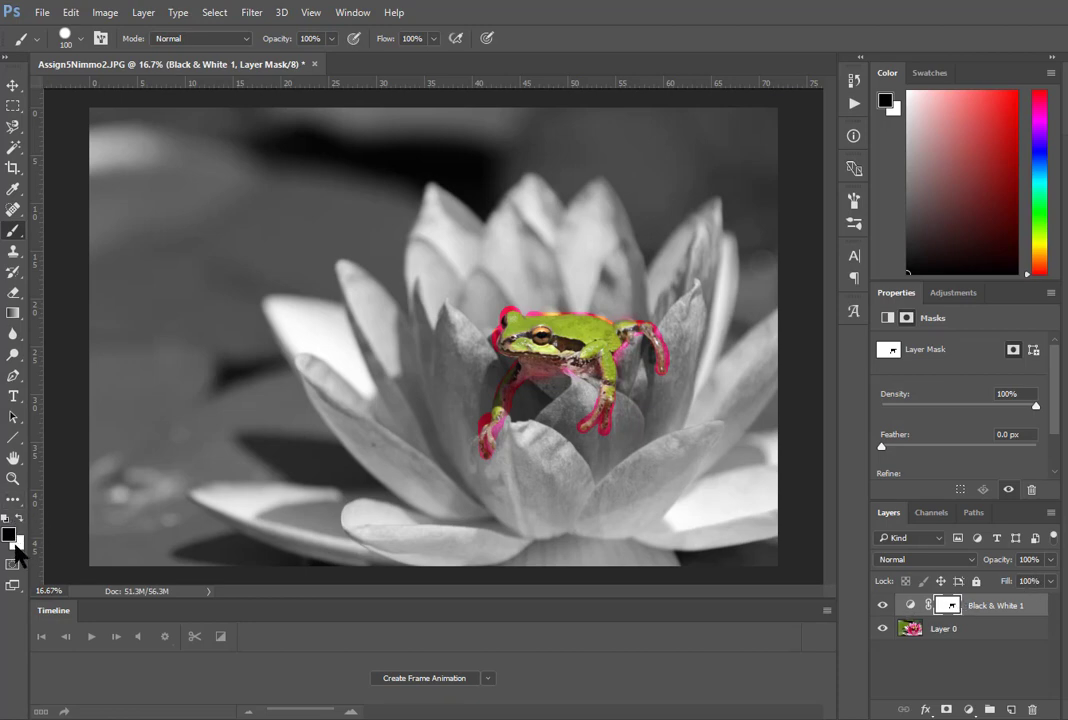
Paint white on the mask along the front of the frog's back with a 58 px hard round brush to remove the colour fringe
click(19, 518)
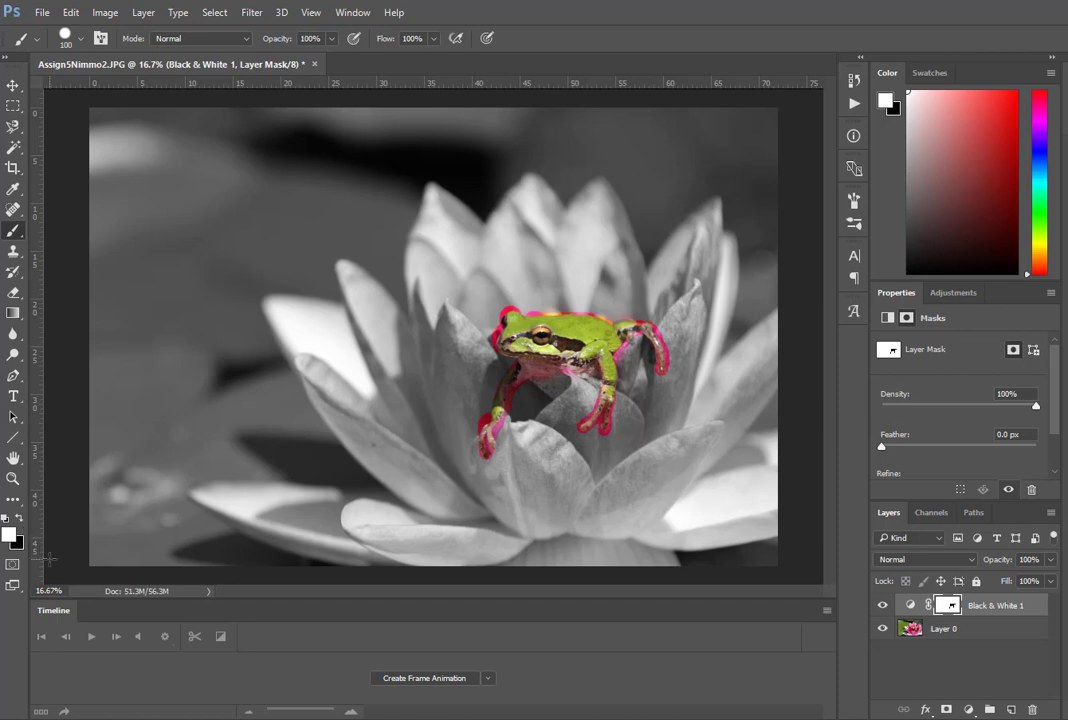
click(80, 40)
drag(137, 90, 115, 91)
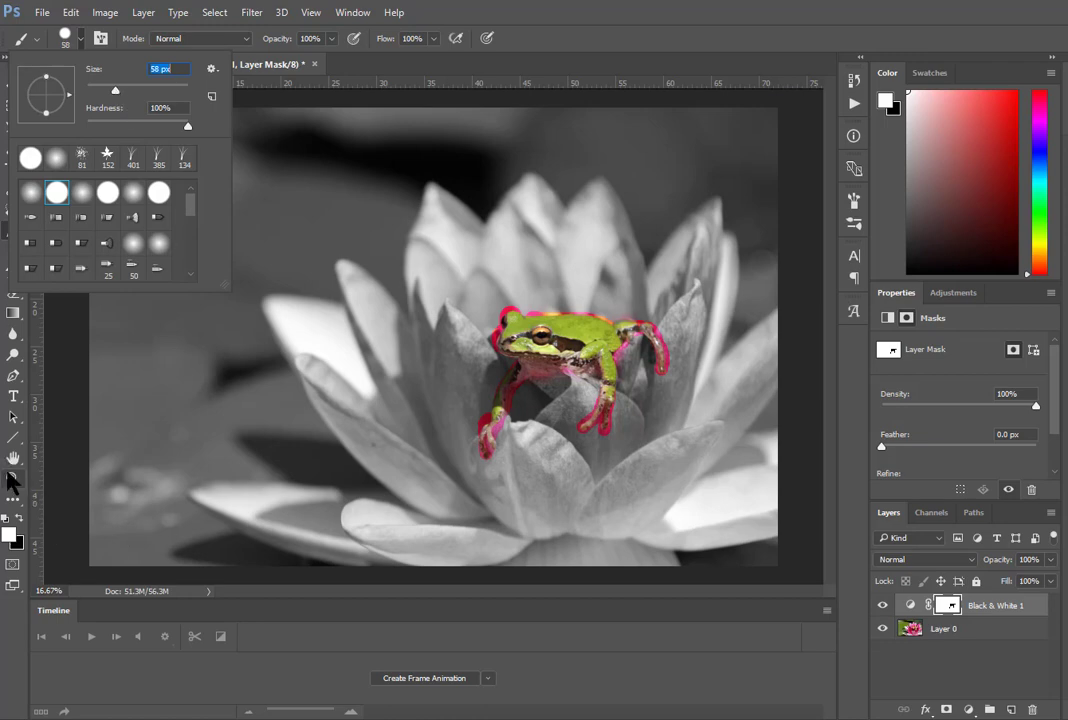
click(12, 476)
click(516, 340)
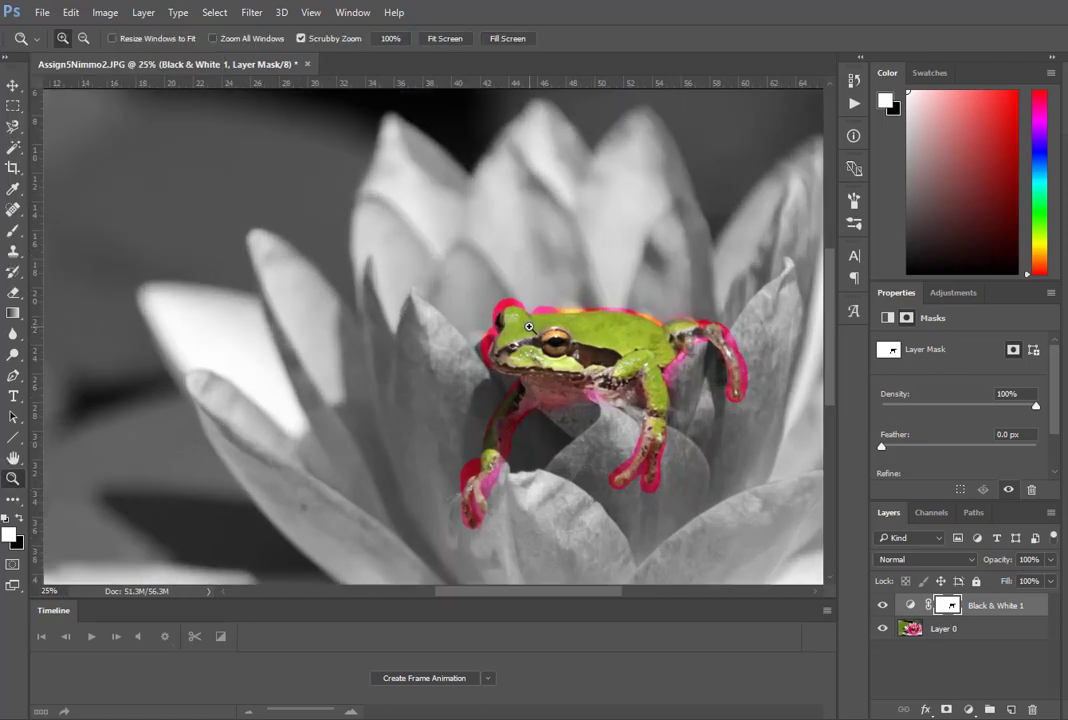
click(518, 342)
click(525, 350)
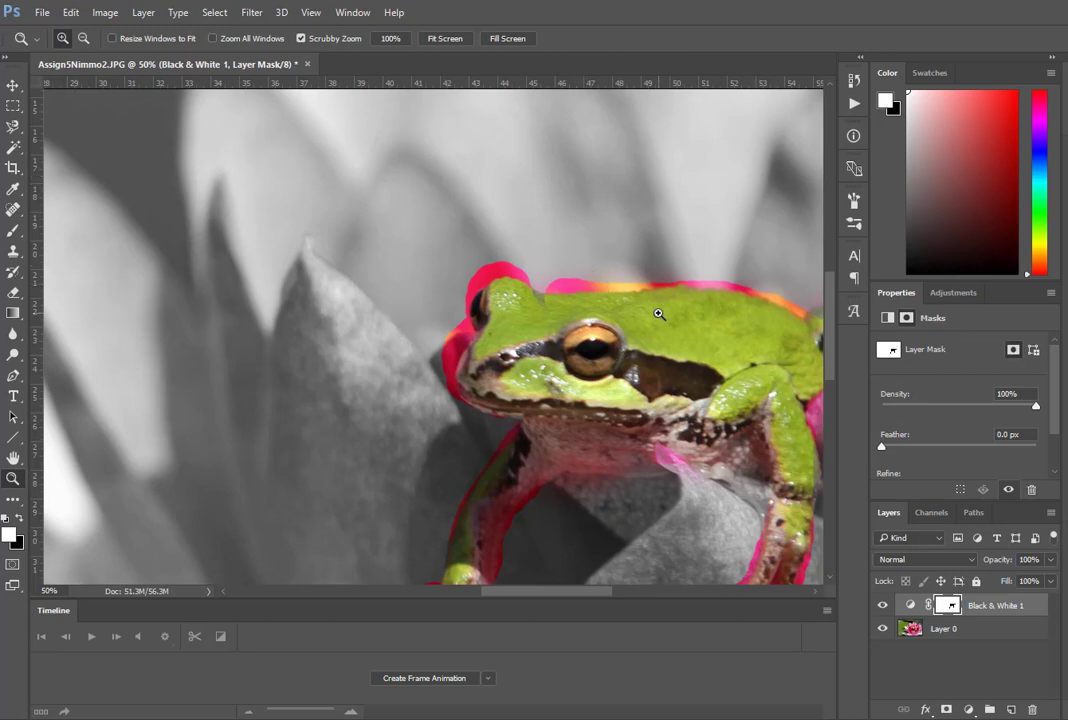
drag(658, 314, 447, 169)
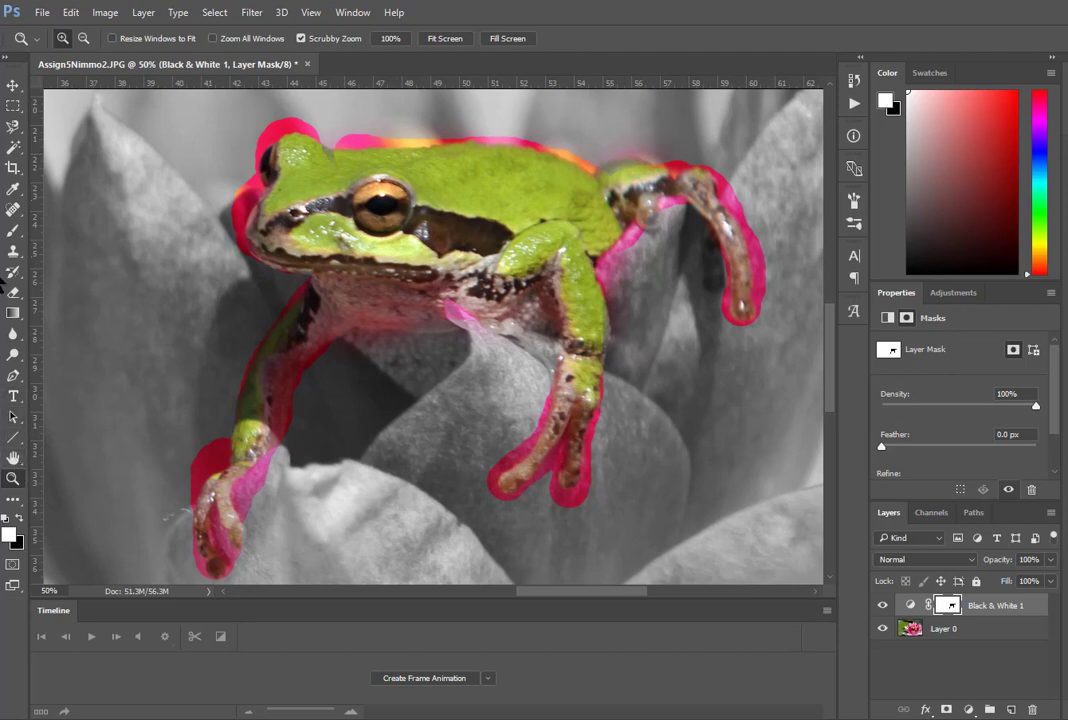
click(13, 231)
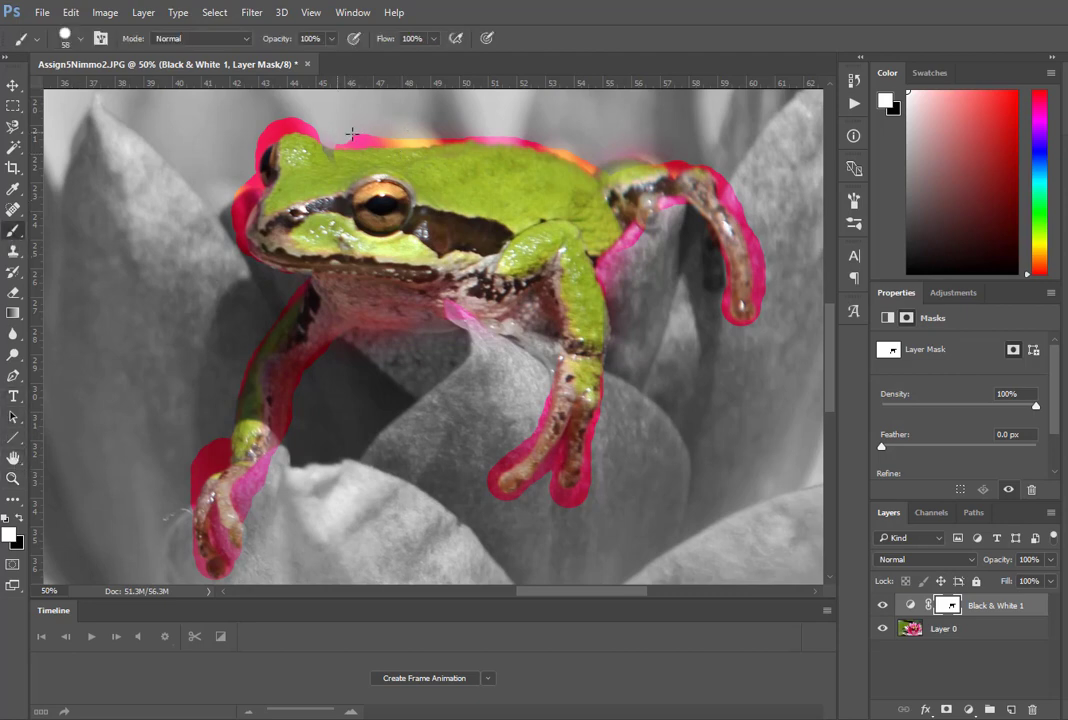
mouse_move(352, 134)
mouse_down()
mouse_move(394, 131)
mouse_move(367, 139)
mouse_move(440, 133)
mouse_up()
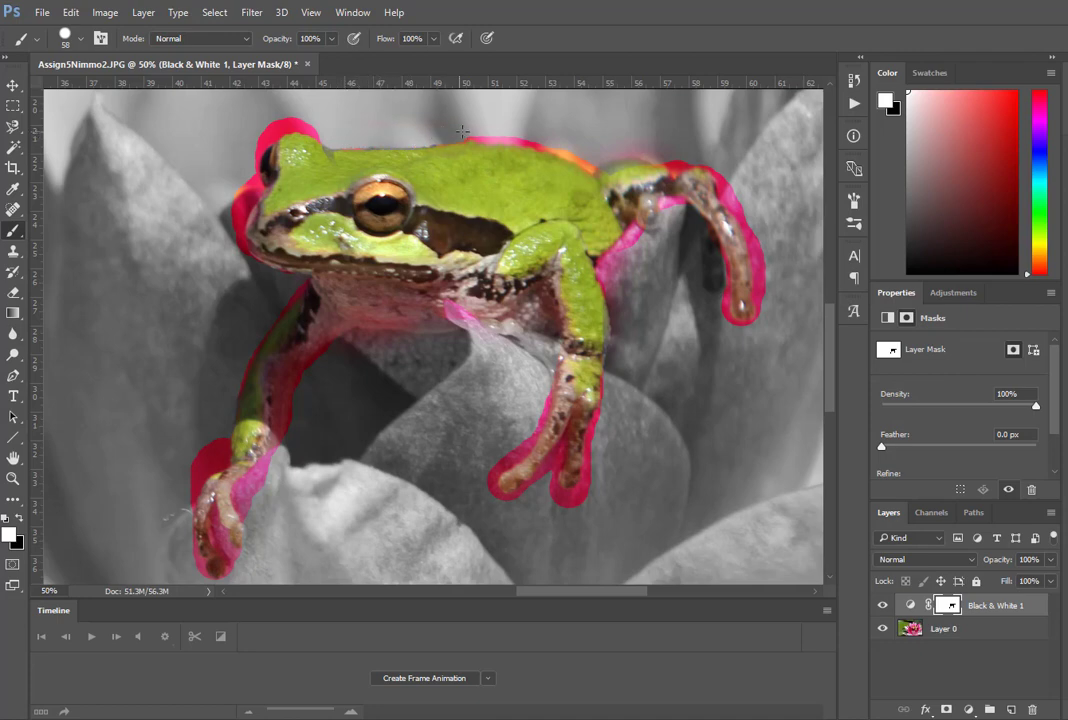
Paint white on the mask around the frog's head, back, legs and feet with a 48 px soft round brush to remove the pink fringe
click(80, 39)
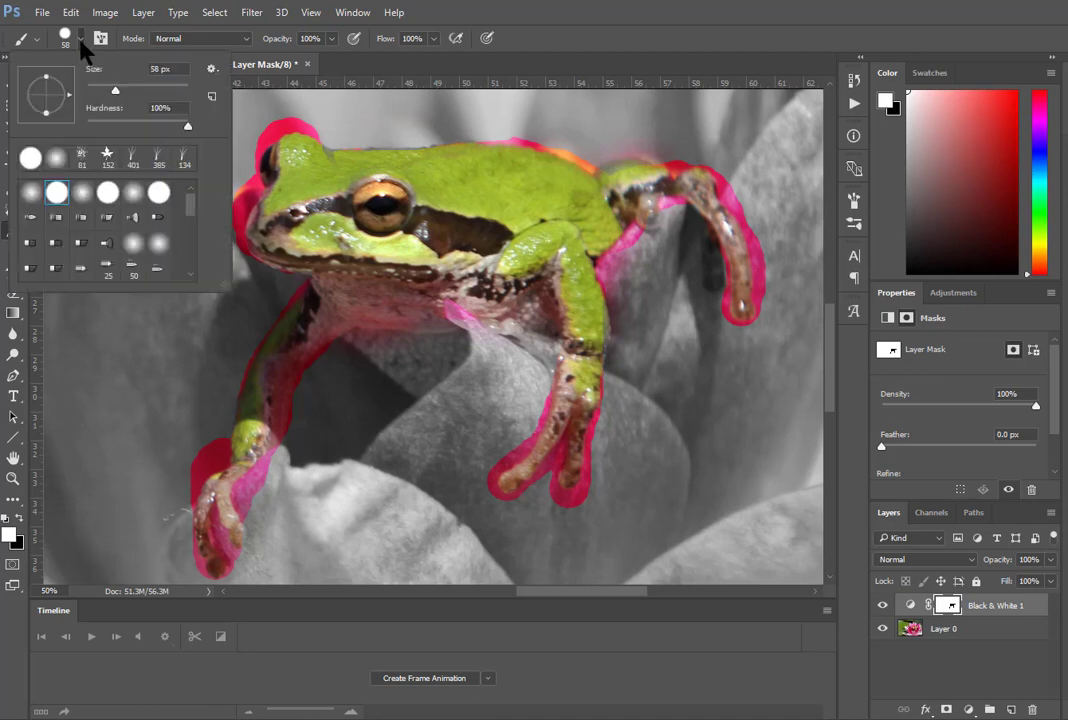
click(56, 157)
click(115, 89)
drag(115, 89, 110, 90)
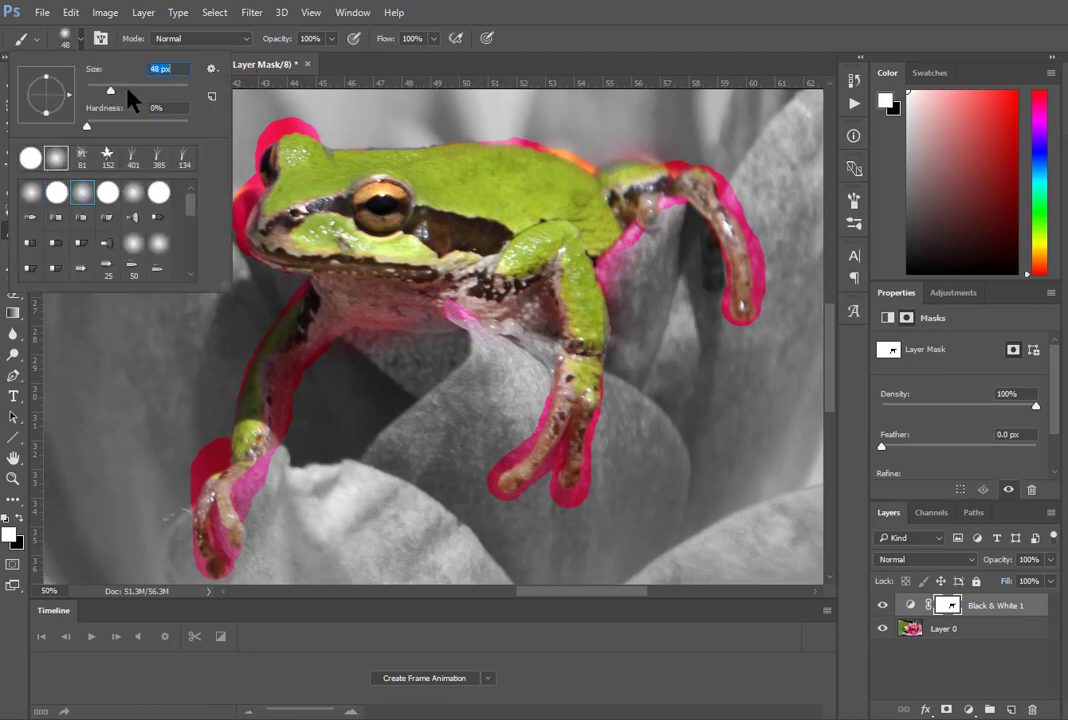
key(Return)
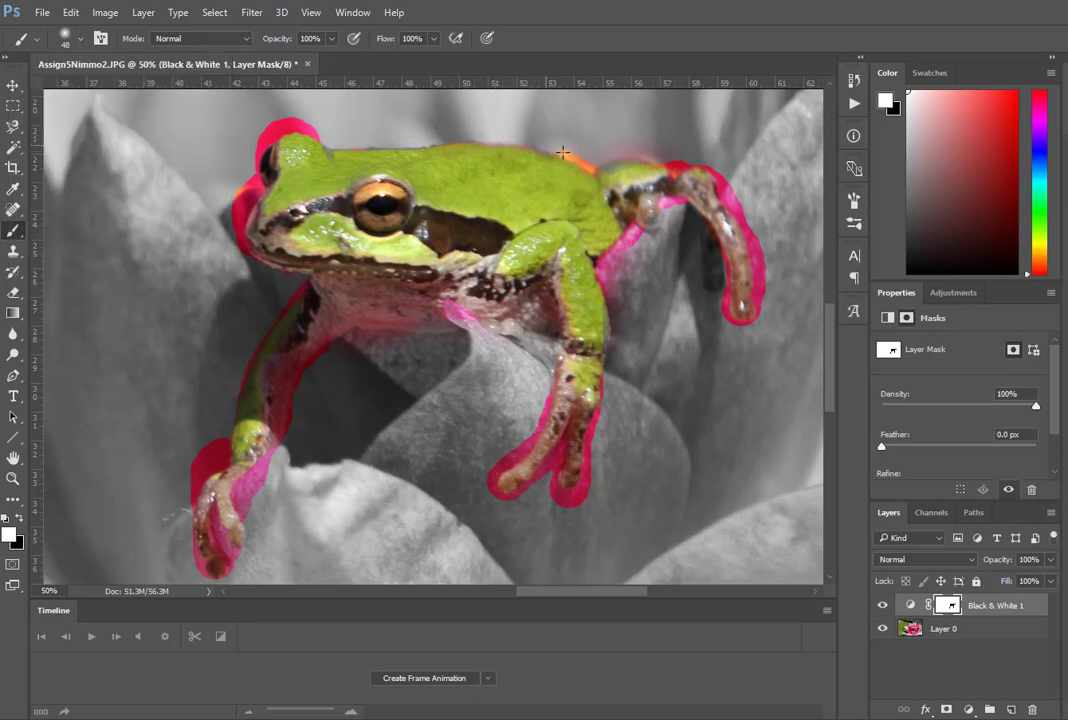
mouse_move(563, 152)
mouse_down()
mouse_move(602, 170)
mouse_move(671, 165)
mouse_up()
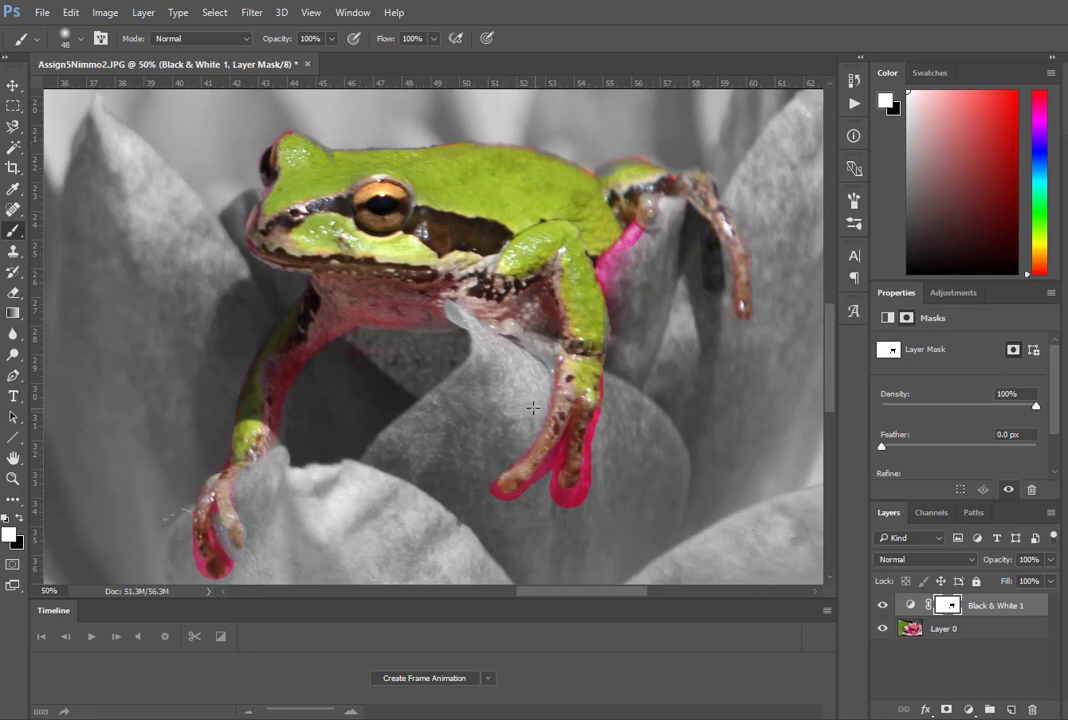
Try painting black on the mask along the frog's snout and lower jaw with the 48 px soft brush
click(19, 518)
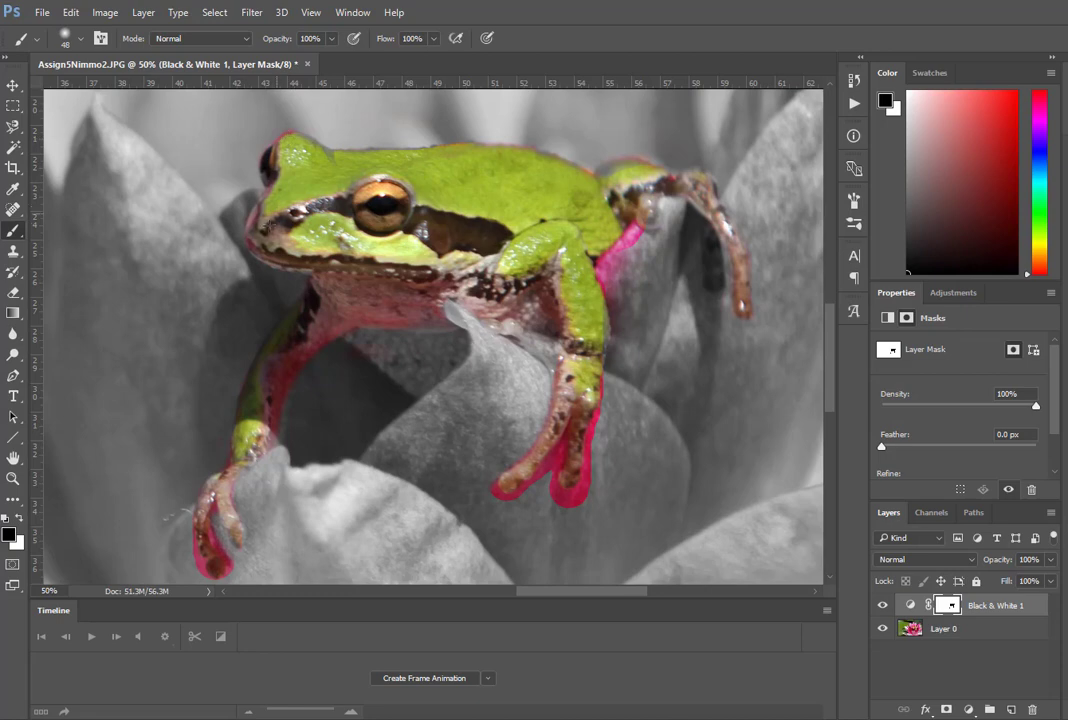
mouse_move(246, 228)
mouse_down()
mouse_move(250, 245)
mouse_move(373, 275)
mouse_up()
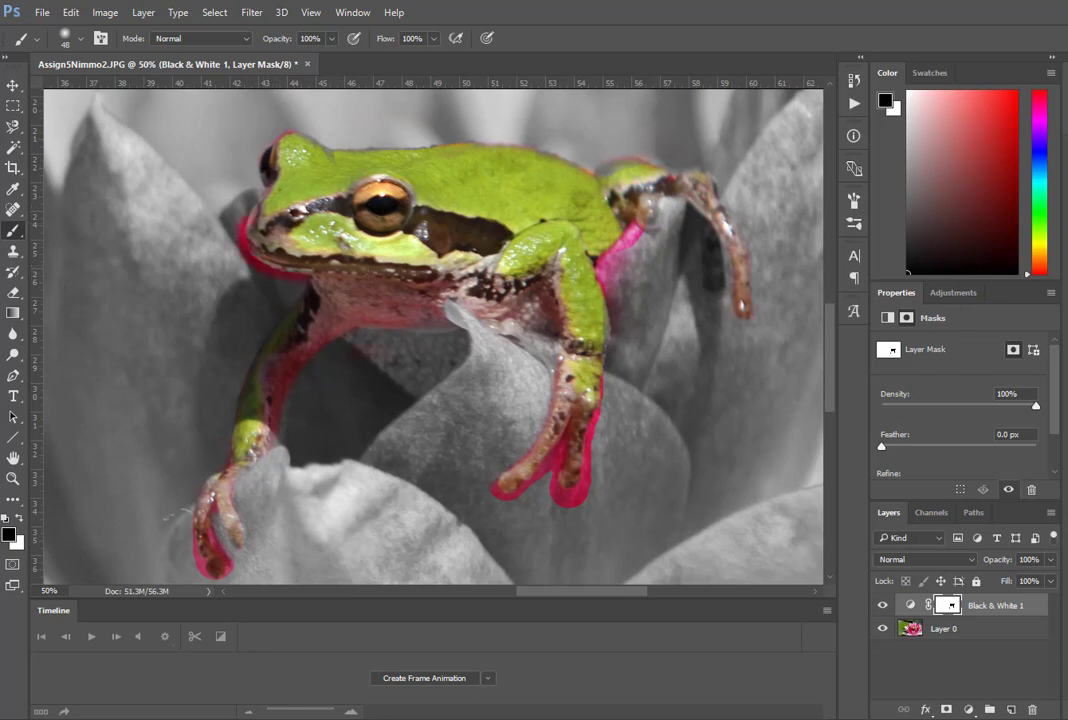
key(ctrl+z)
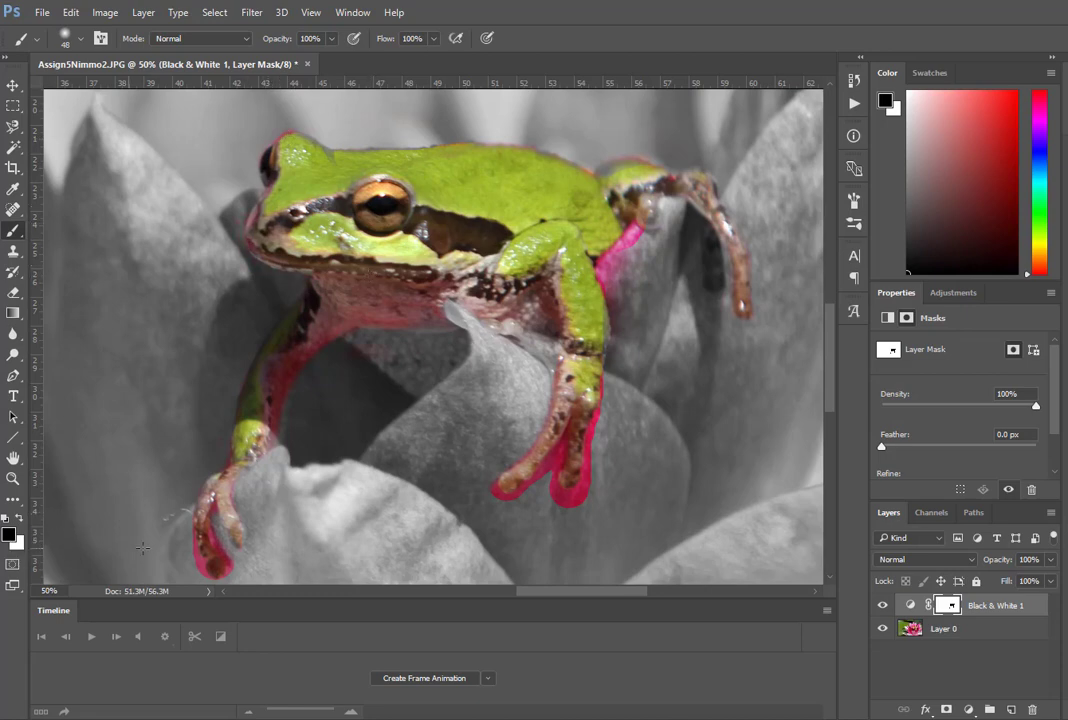
click(19, 518)
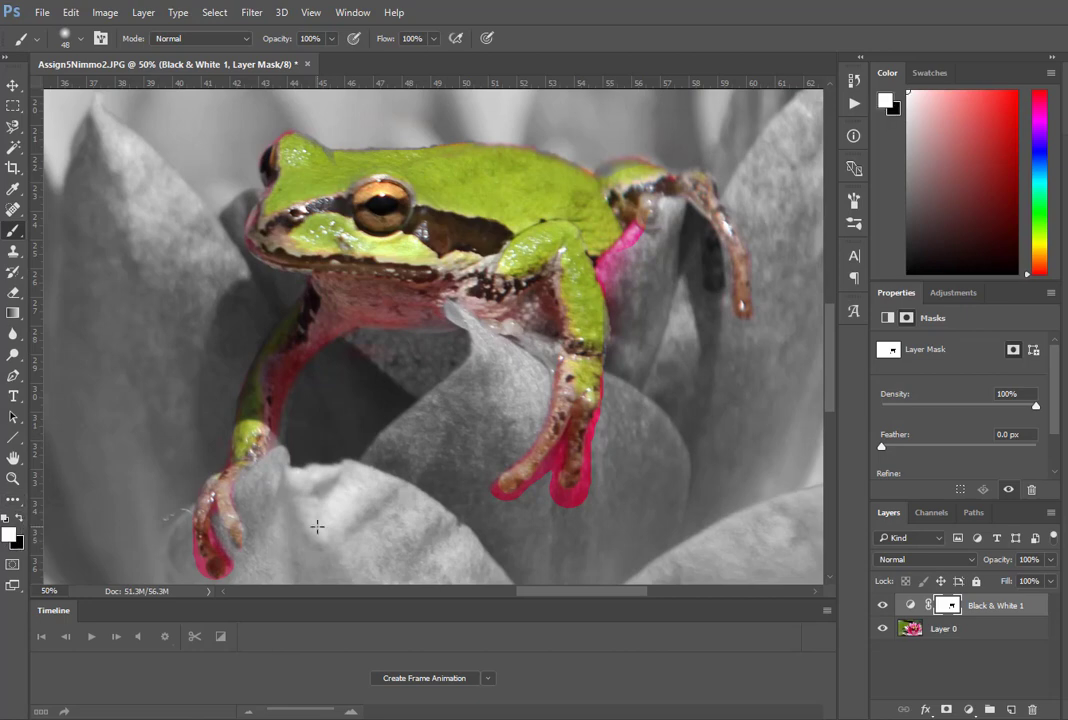
Paint white on the mask around the toes and beneath the rear thigh to remove the remaining pink fringe, and review the whole image
key(ctrl+z)
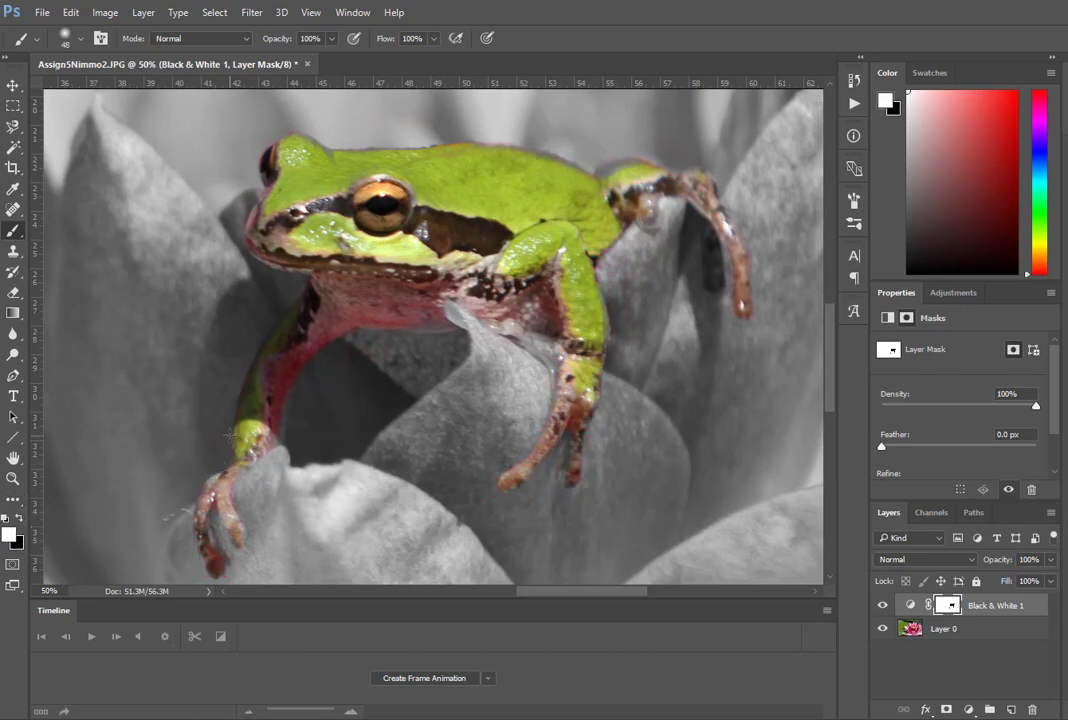
click(19, 518)
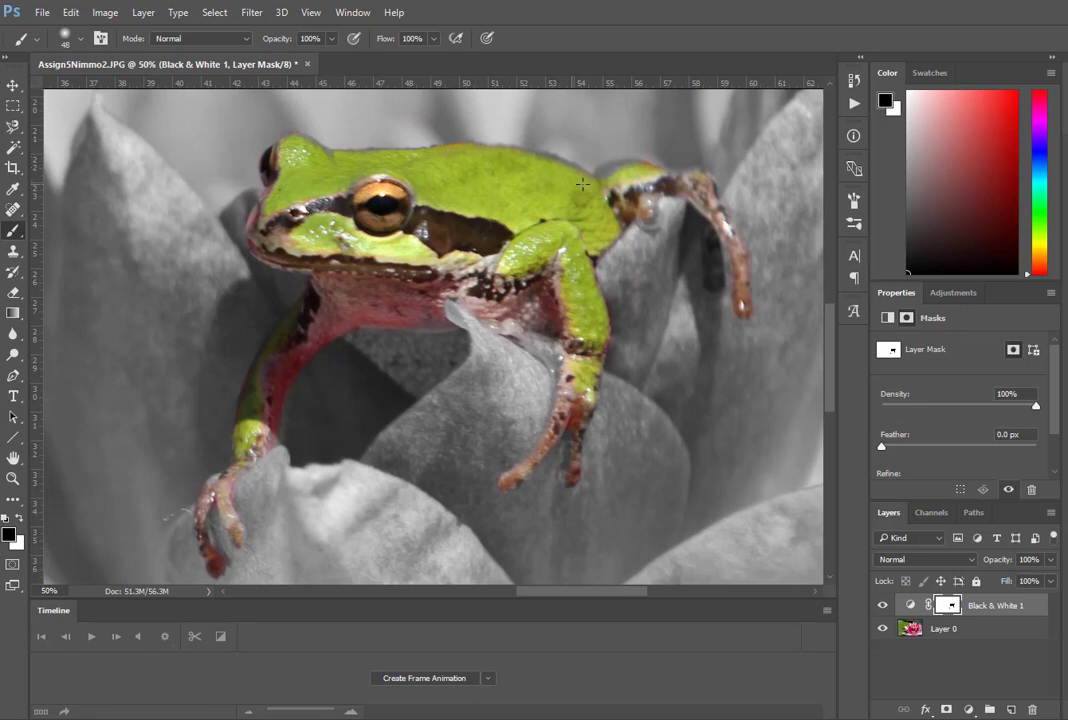
click(312, 12)
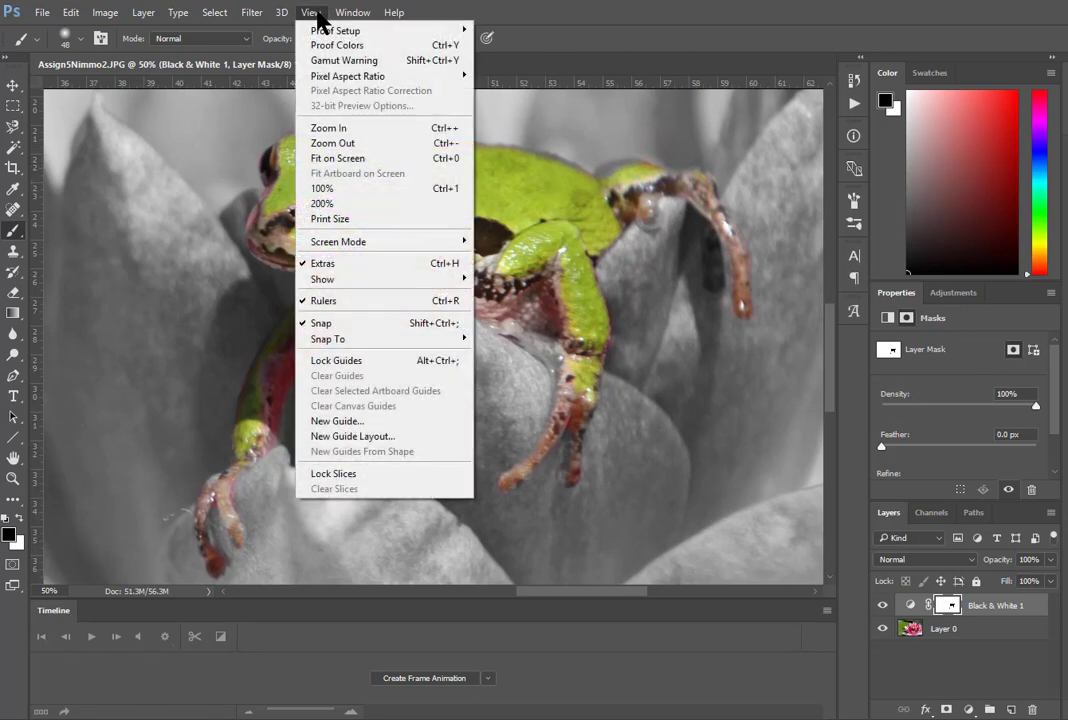
click(345, 168)
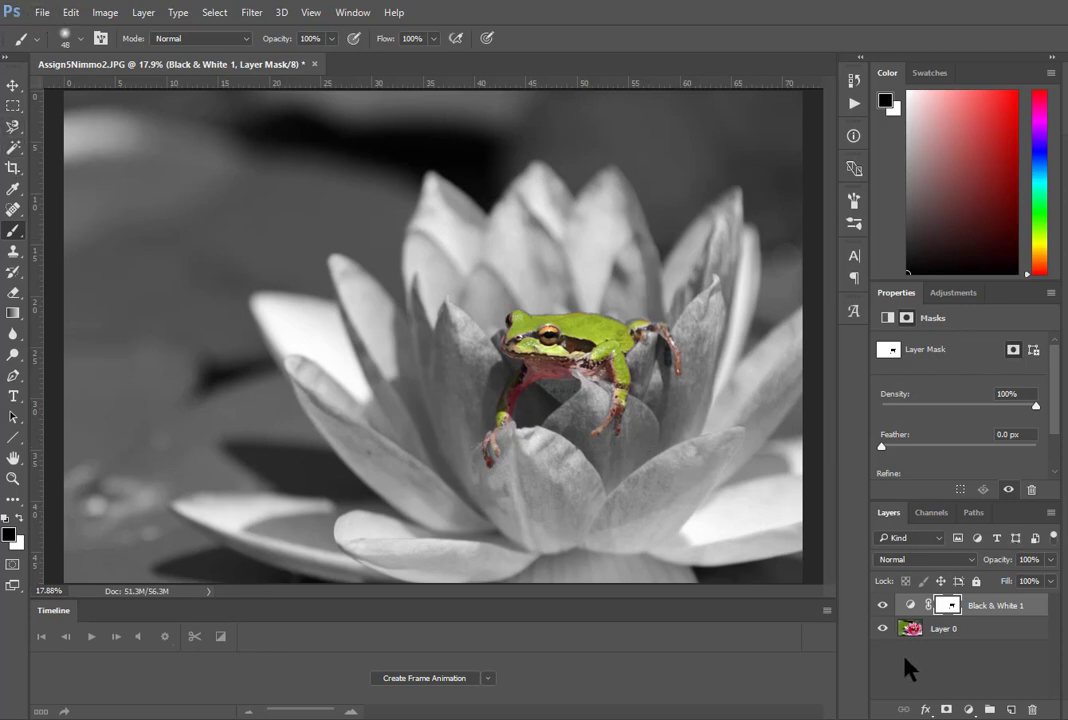
Save the image as a JPEG copy named SpotColor_ followed by the author's surname
click(42, 14)
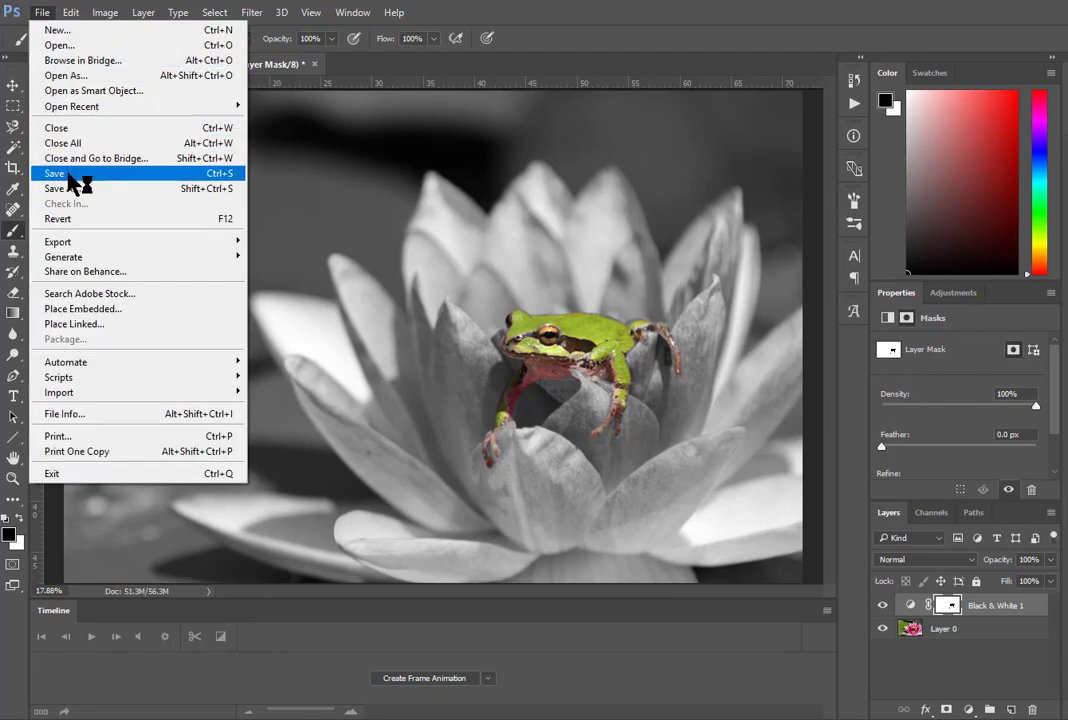
click(82, 188)
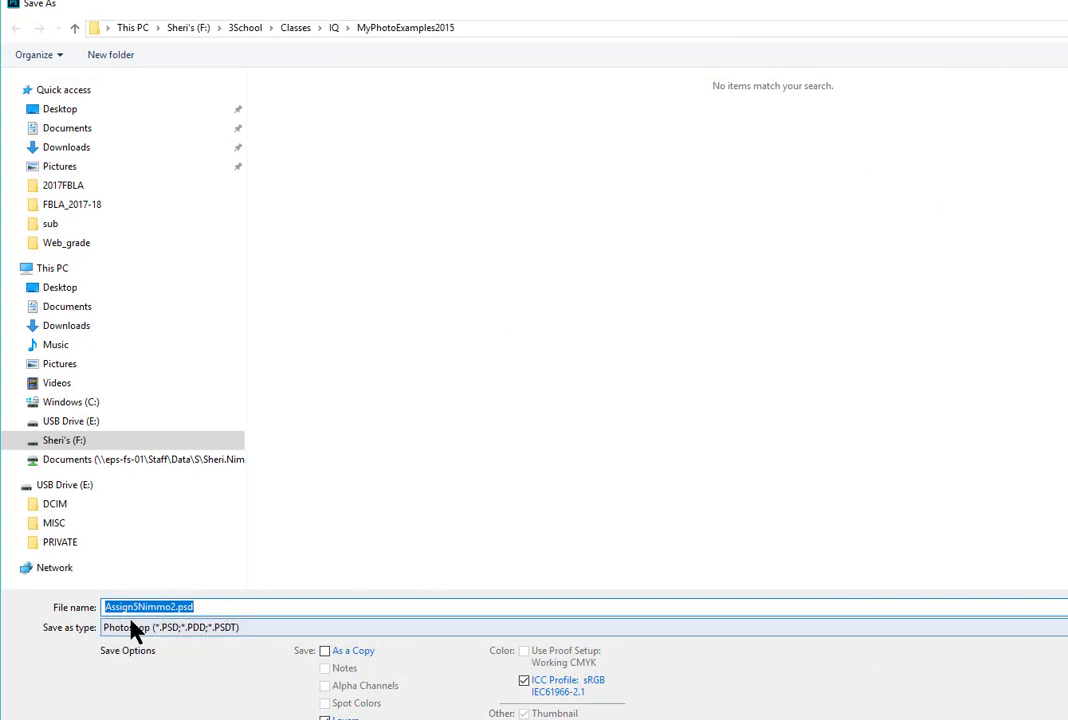
text(SpotColor_nimmo)
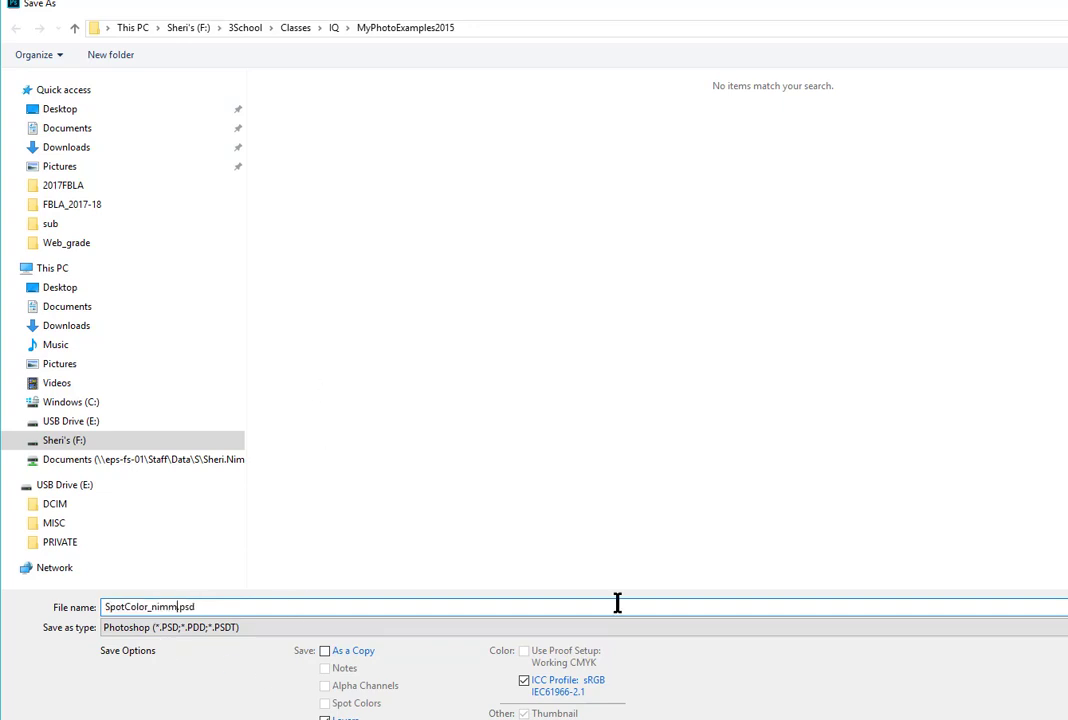
click(130, 630)
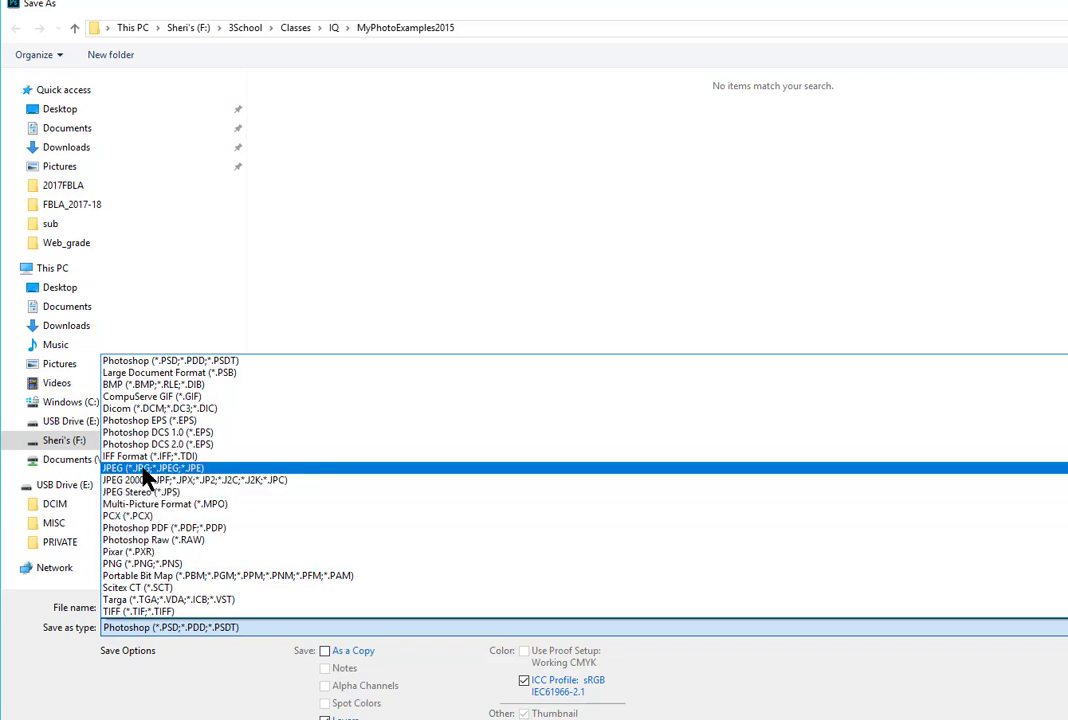
click(148, 469)
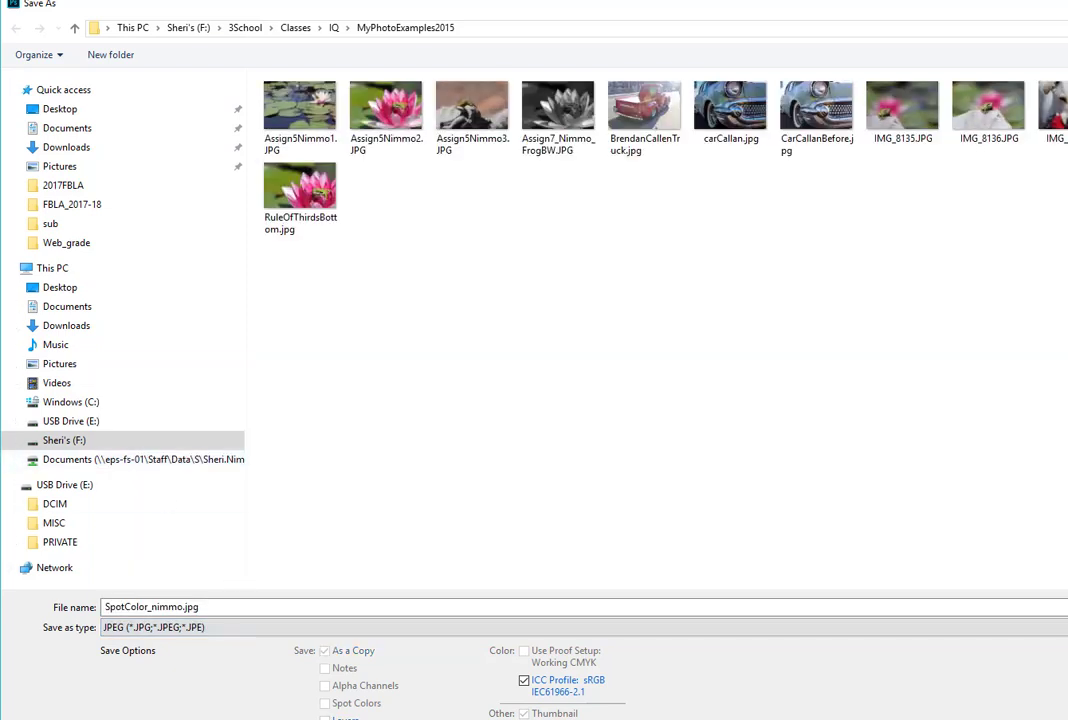
key(Return)
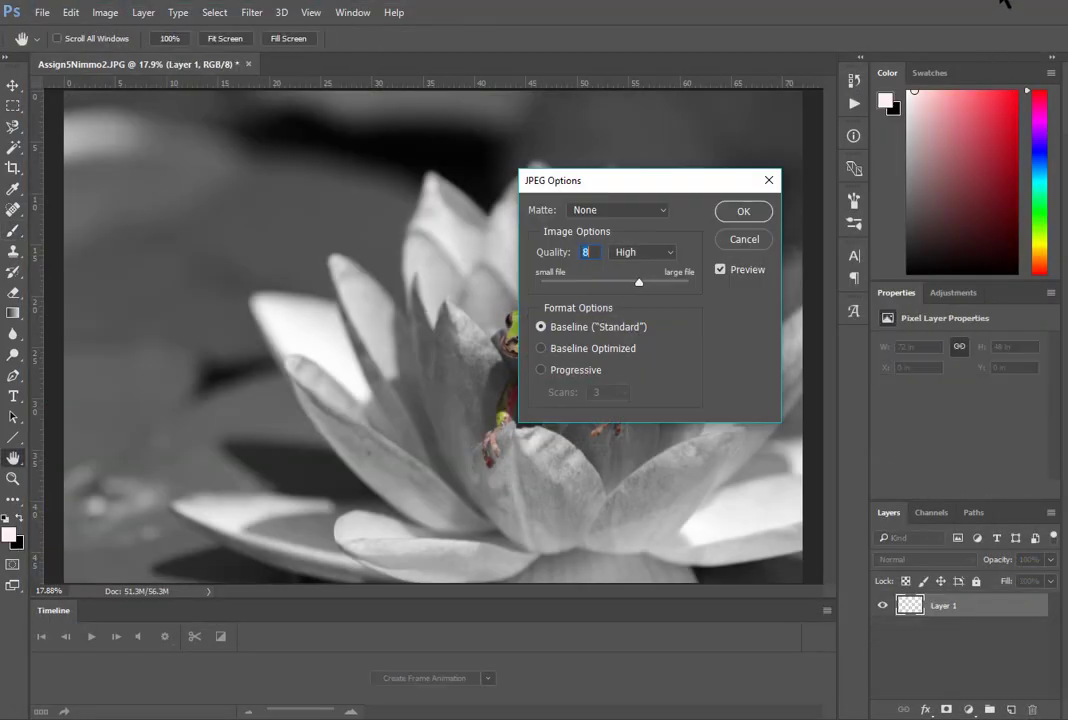